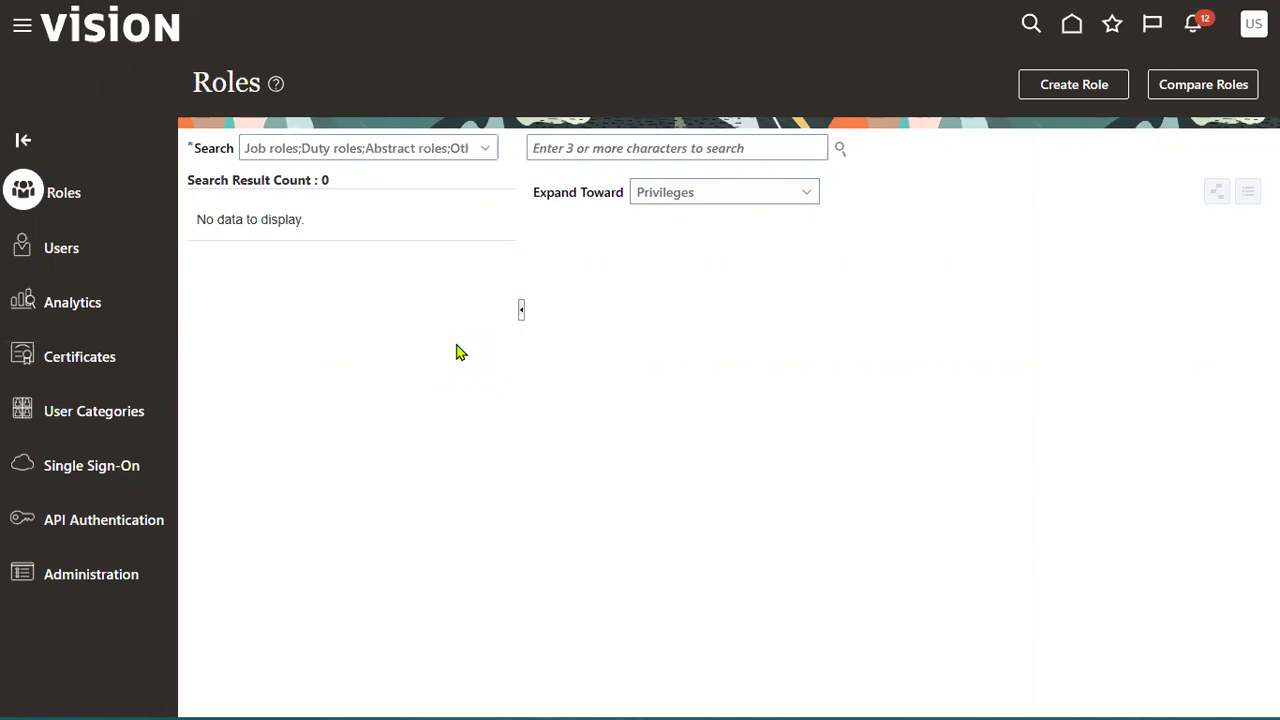
# - Go to the User Accounts list in the Security Console and start a new user account
pyautogui.click(30, 250)
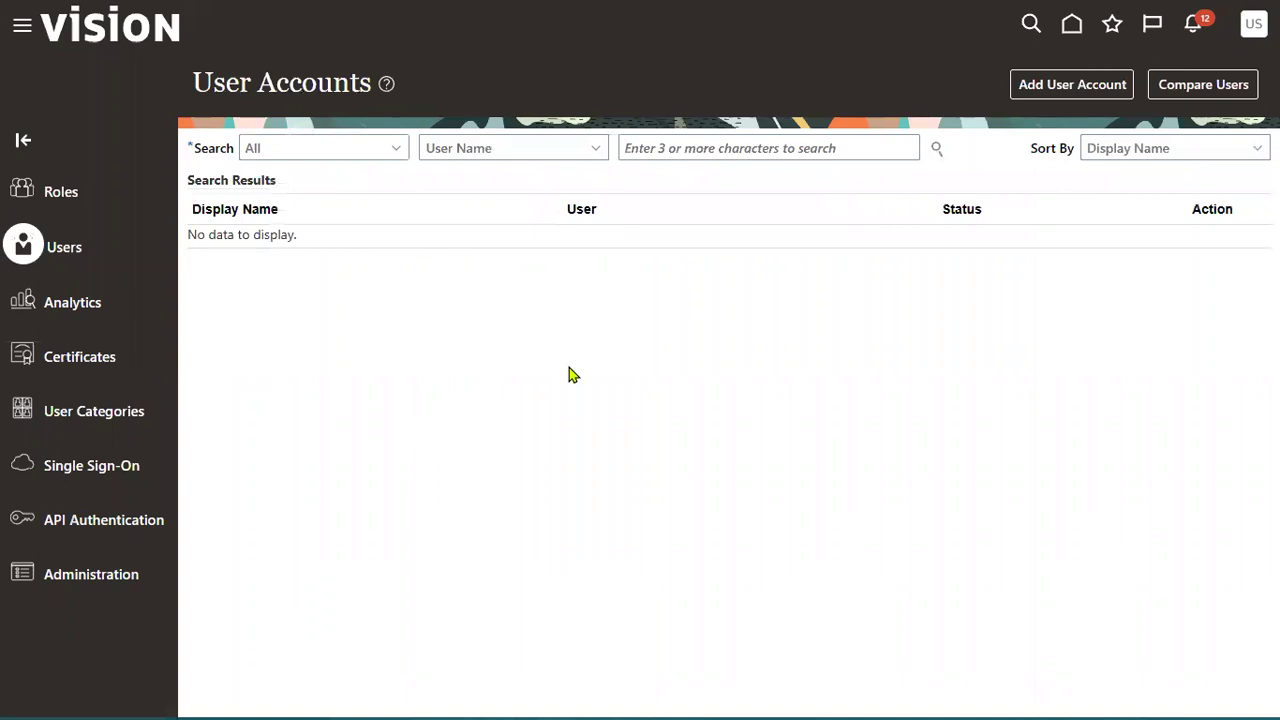
pyautogui.click(1115, 86)
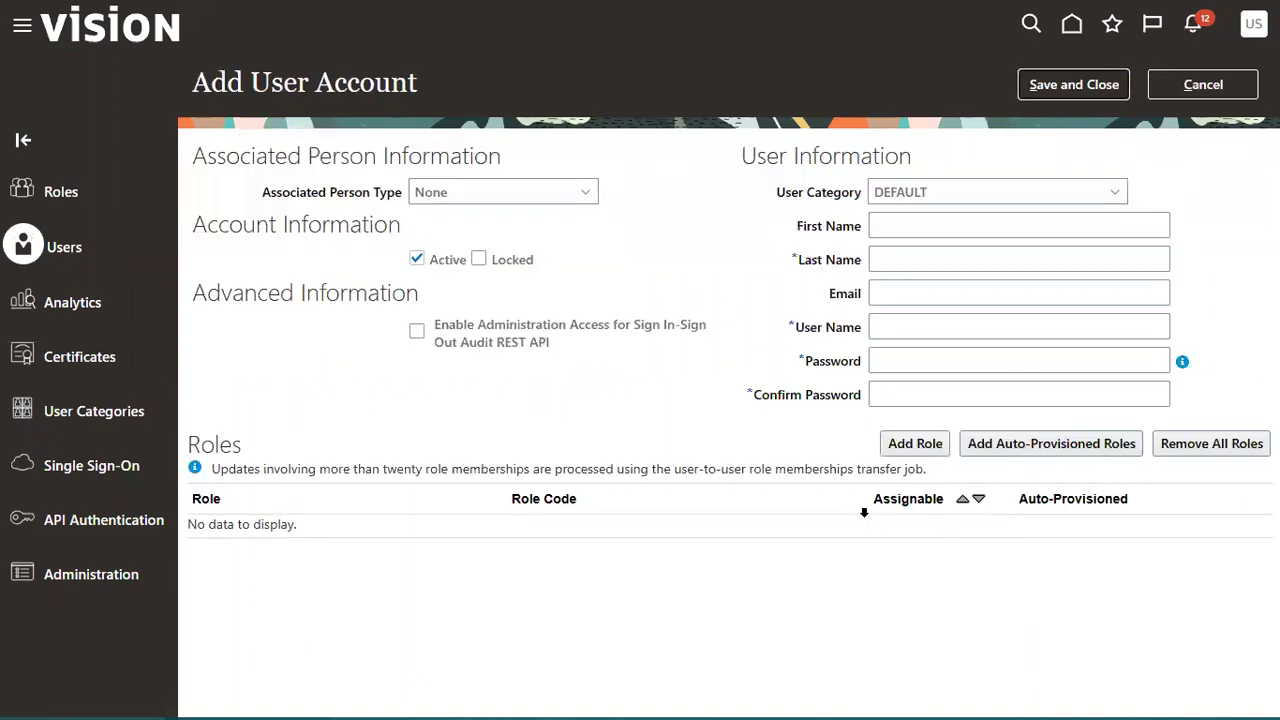
# - Enter the new user's first and last name, then set and confirm the account password
pyautogui.click(910, 230)
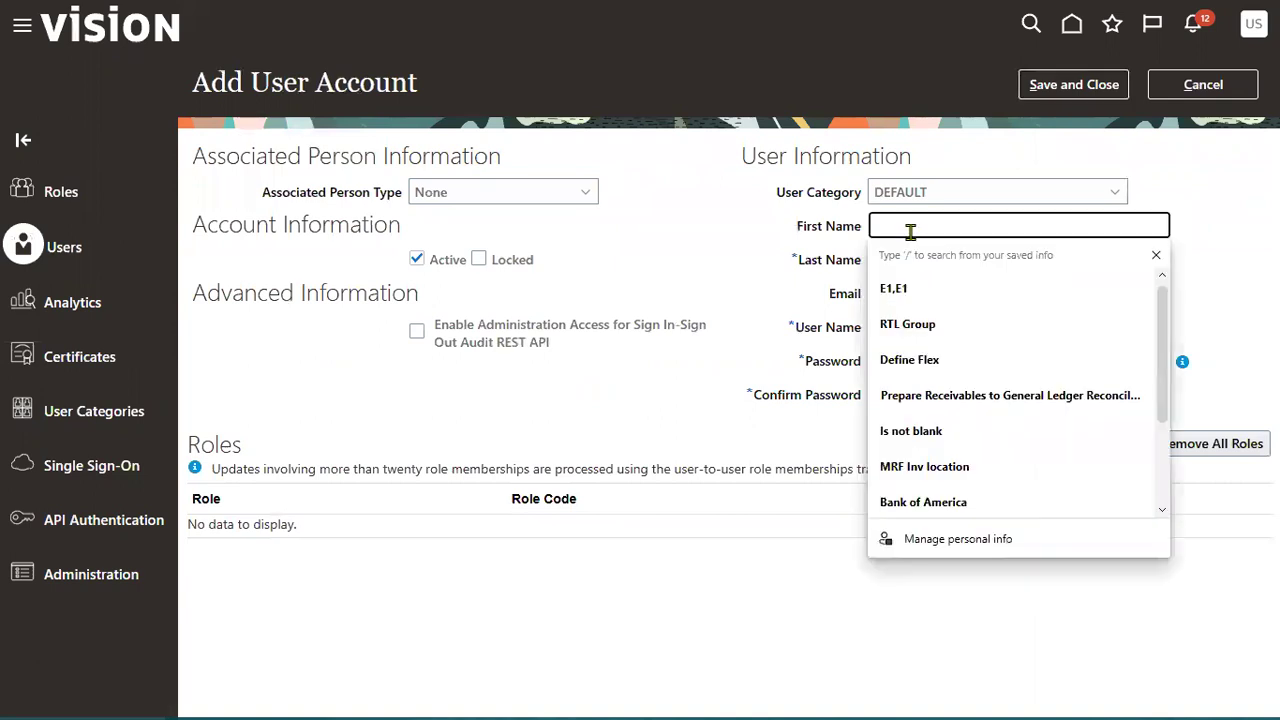
pyautogui.press('Tab')
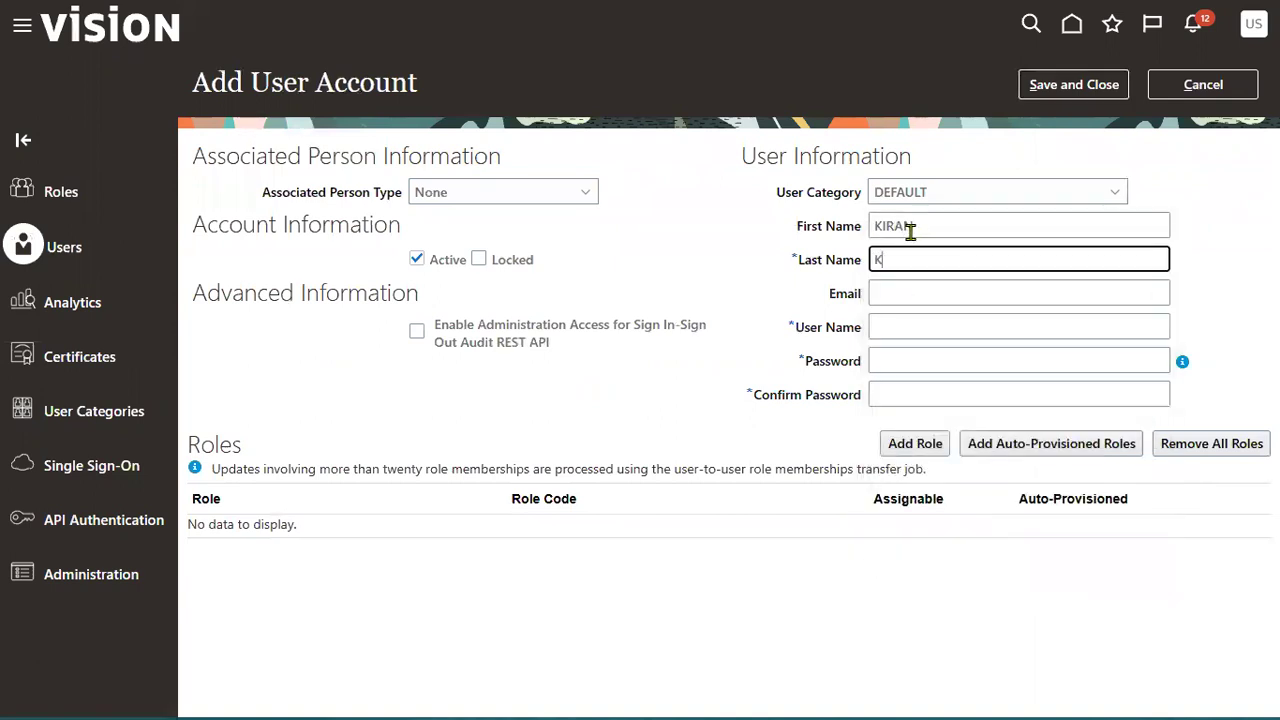
pyautogui.press('Tab')
pyautogui.press('Tab')
pyautogui.press('Tab')
pyautogui.write('********')
pyautogui.press('Tab')
pyautogui.write('********')
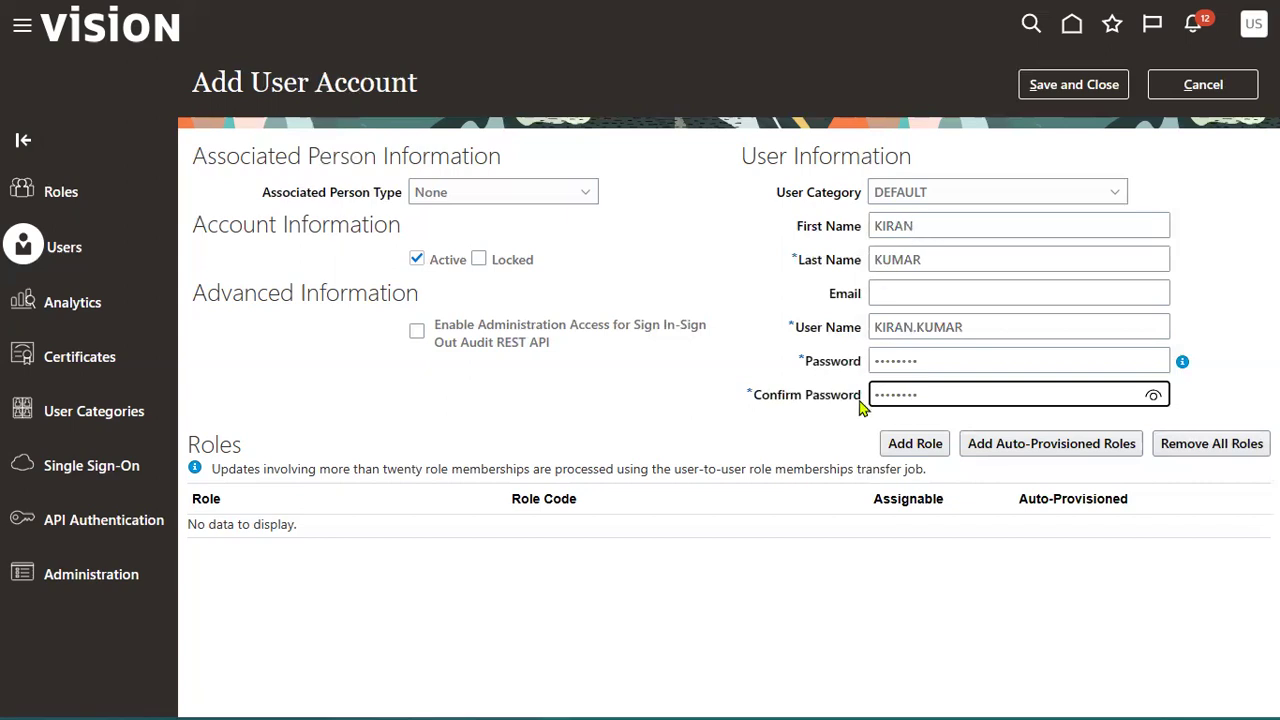
# - Assign the Employee role, found by searching 'empl', and save the new user account
pyautogui.click(928, 446)
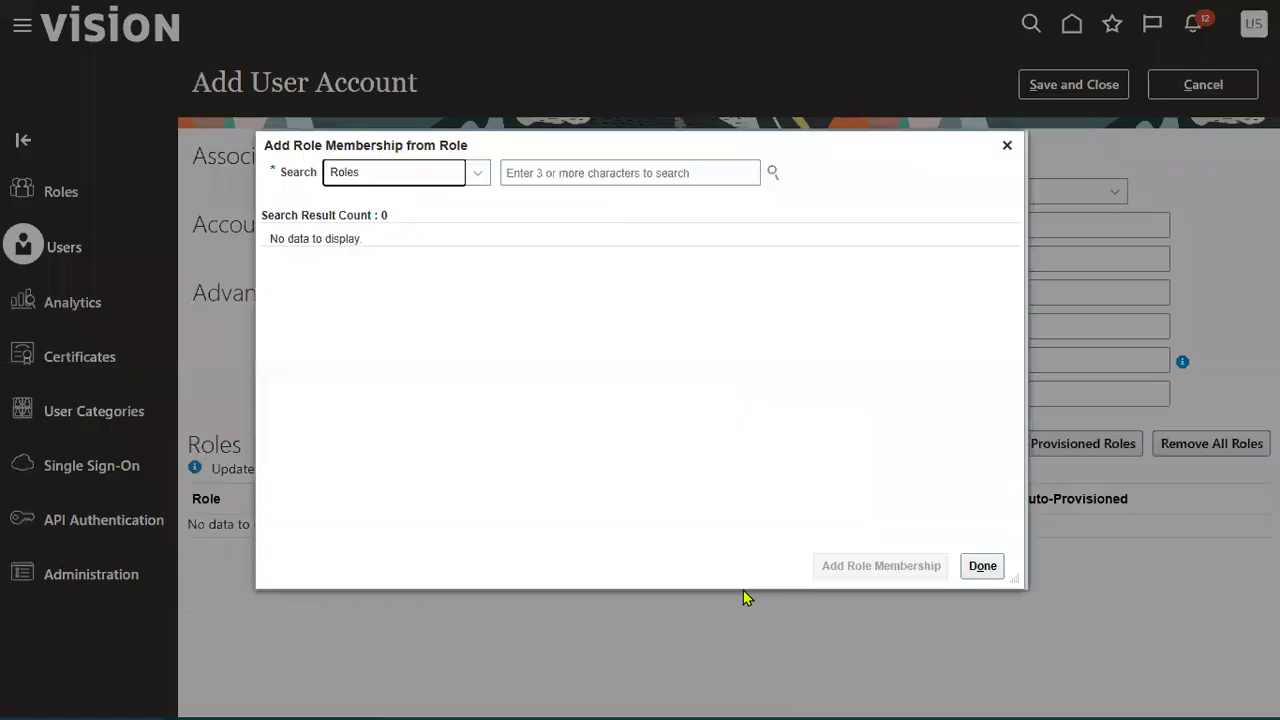
pyautogui.click(627, 180)
pyautogui.write('empl')
pyautogui.click(587, 228)
pyautogui.click(840, 564)
pyautogui.click(982, 563)
pyautogui.click(1073, 84)
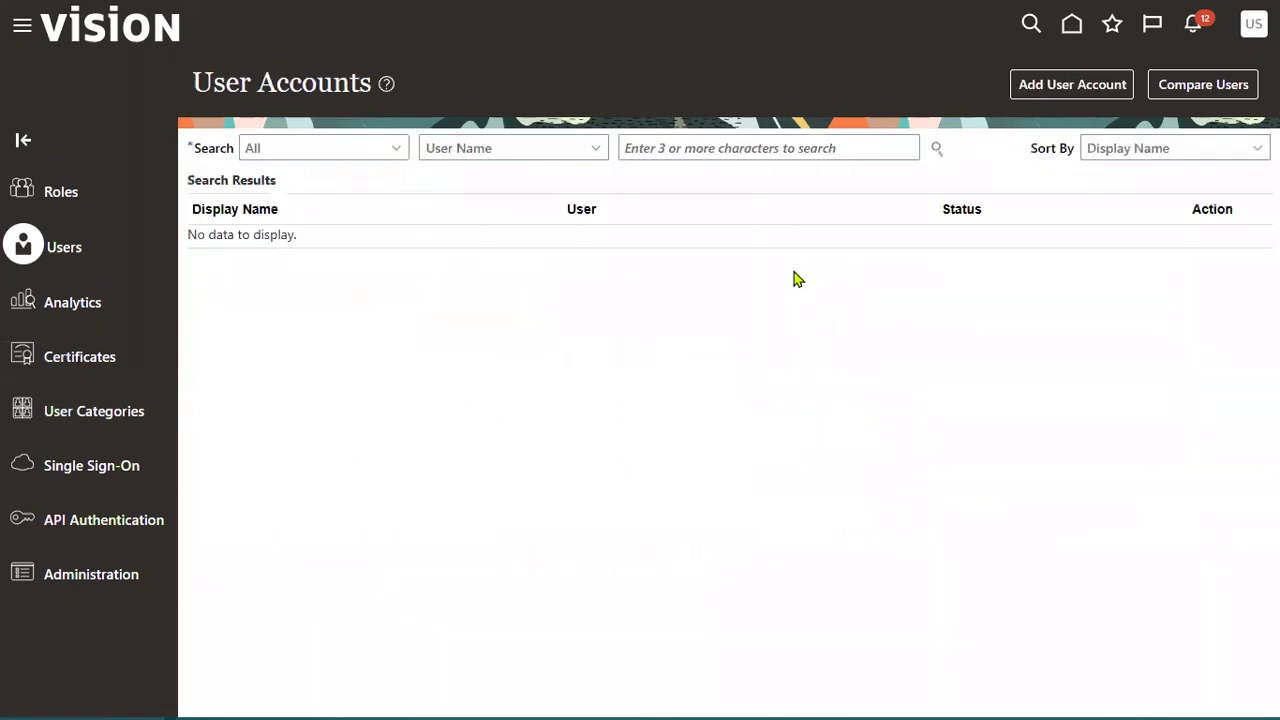
# - Search user accounts by the new user's first name, then go to Setup and Maintenance
pyautogui.click(808, 148)
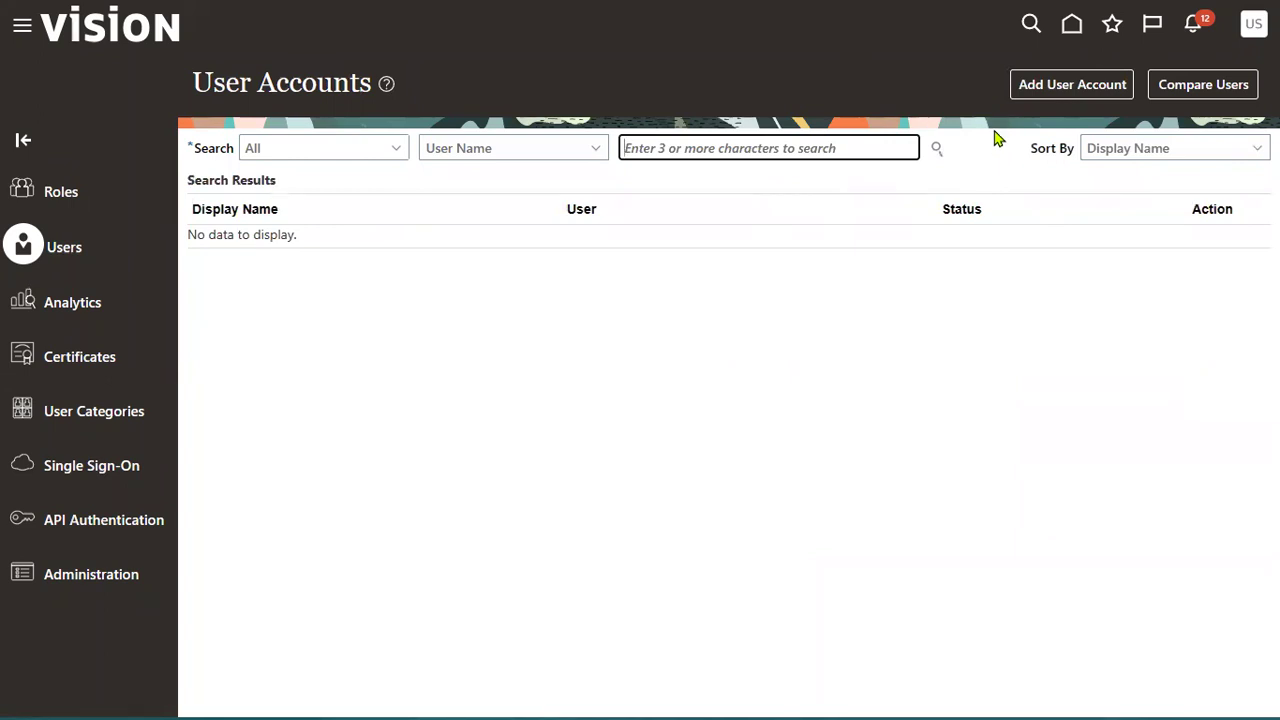
pyautogui.write('KIRAN')
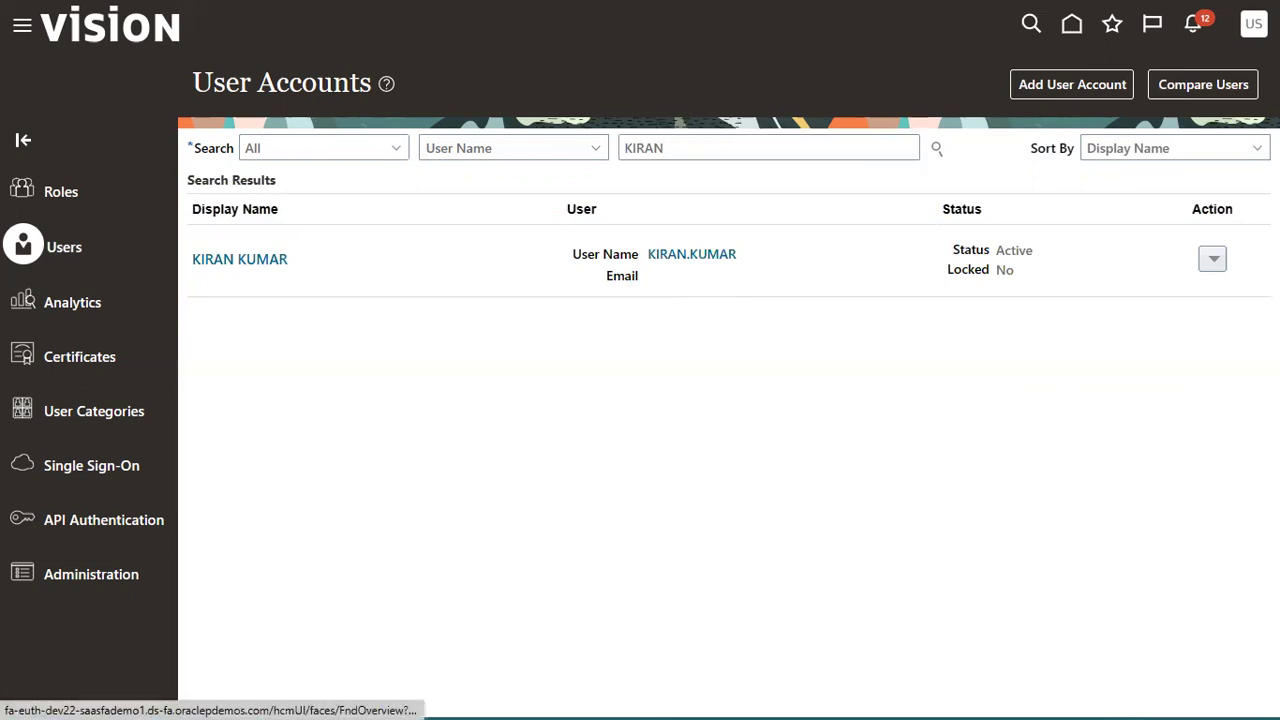
pyautogui.click(1253, 23)
pyautogui.click(933, 308)
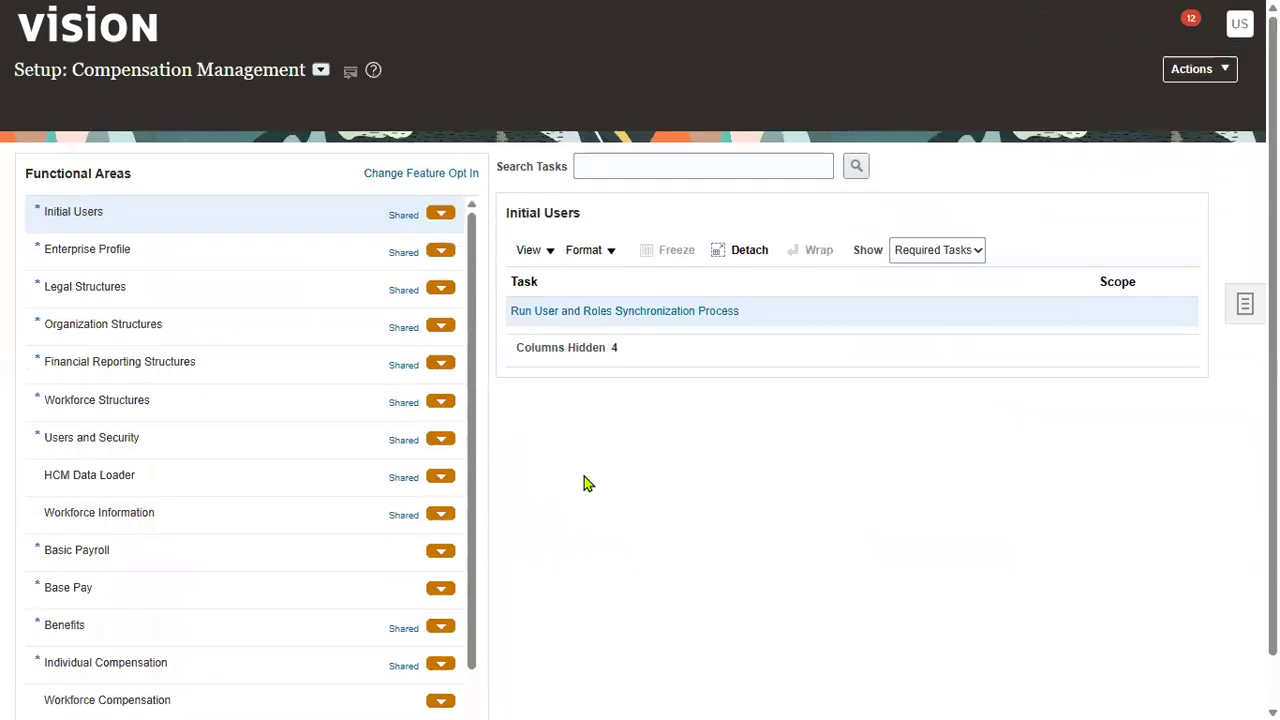
# - Search setup tasks for 'enterprise HCM' and open Manage Enterprise HCM Information
pyautogui.click(320, 70)
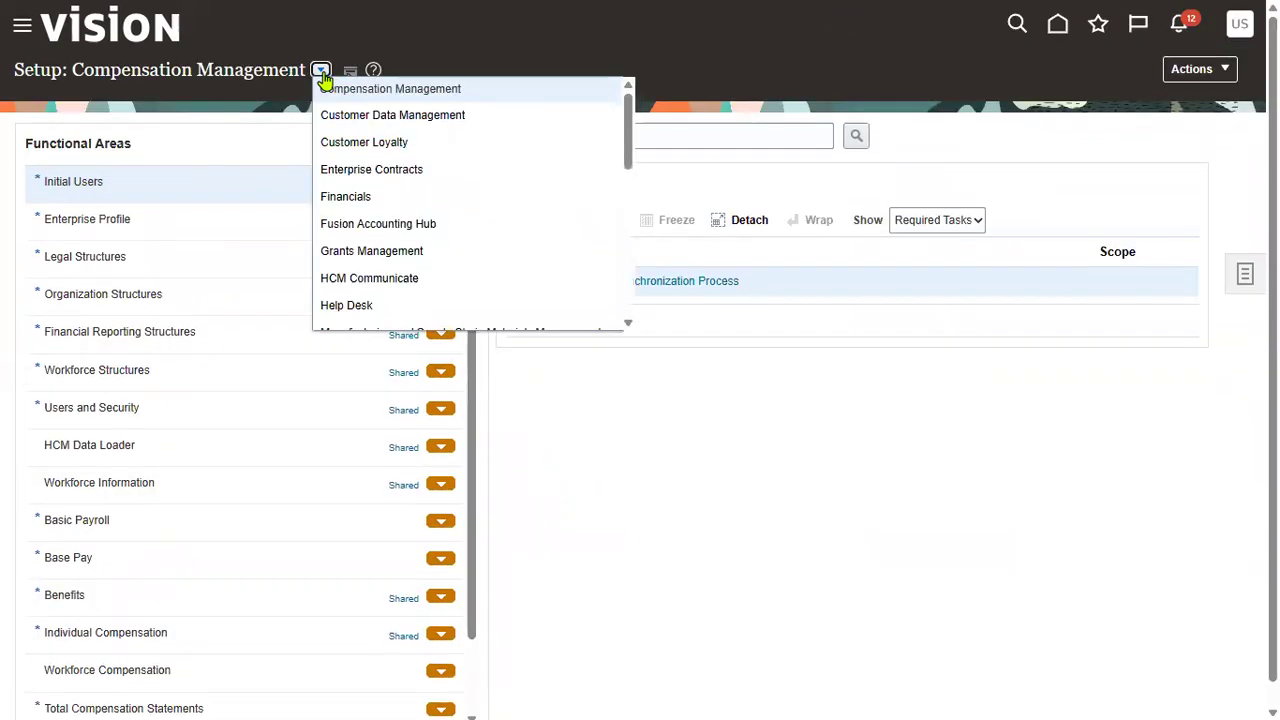
pyautogui.click(737, 136)
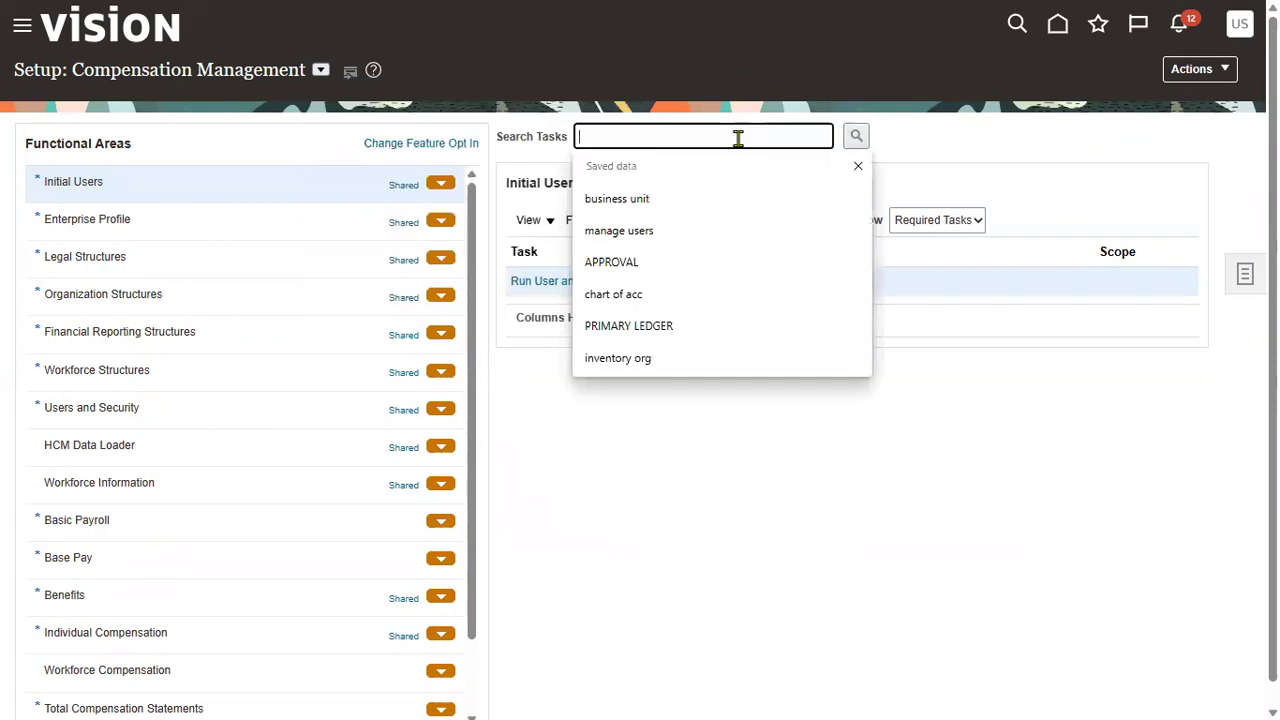
pyautogui.write('enterprise HCM')
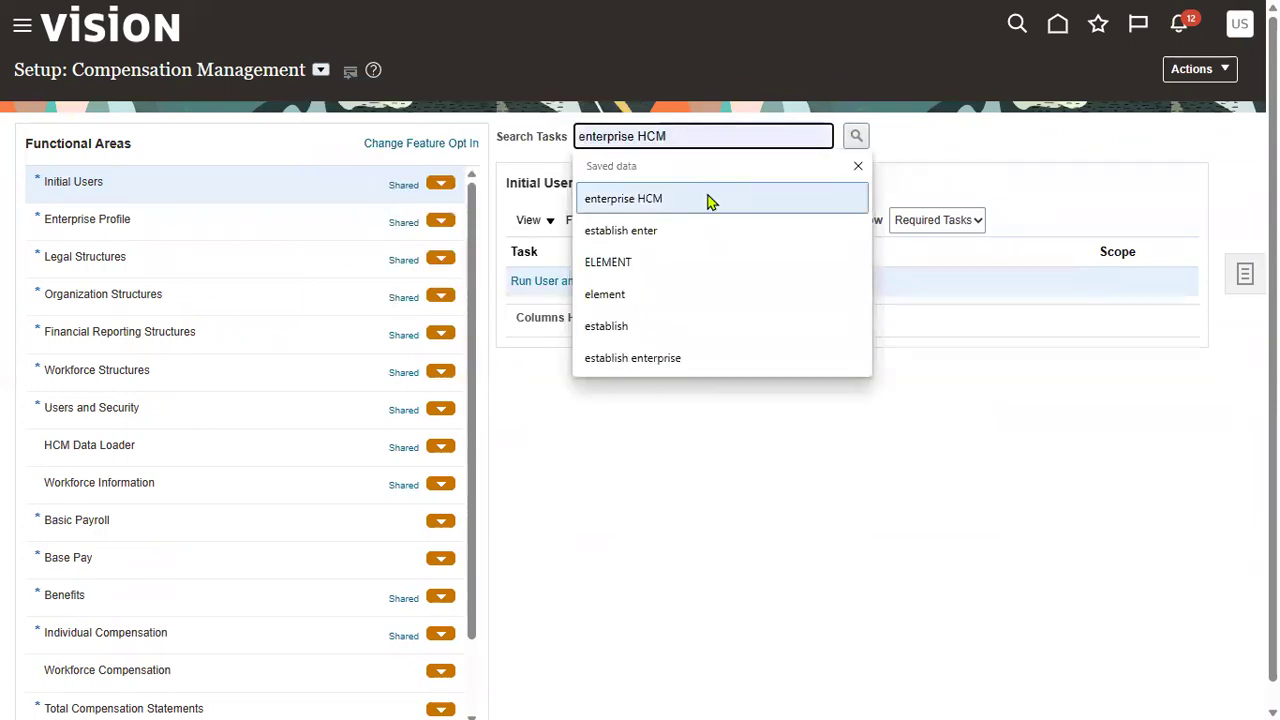
pyautogui.click(707, 199)
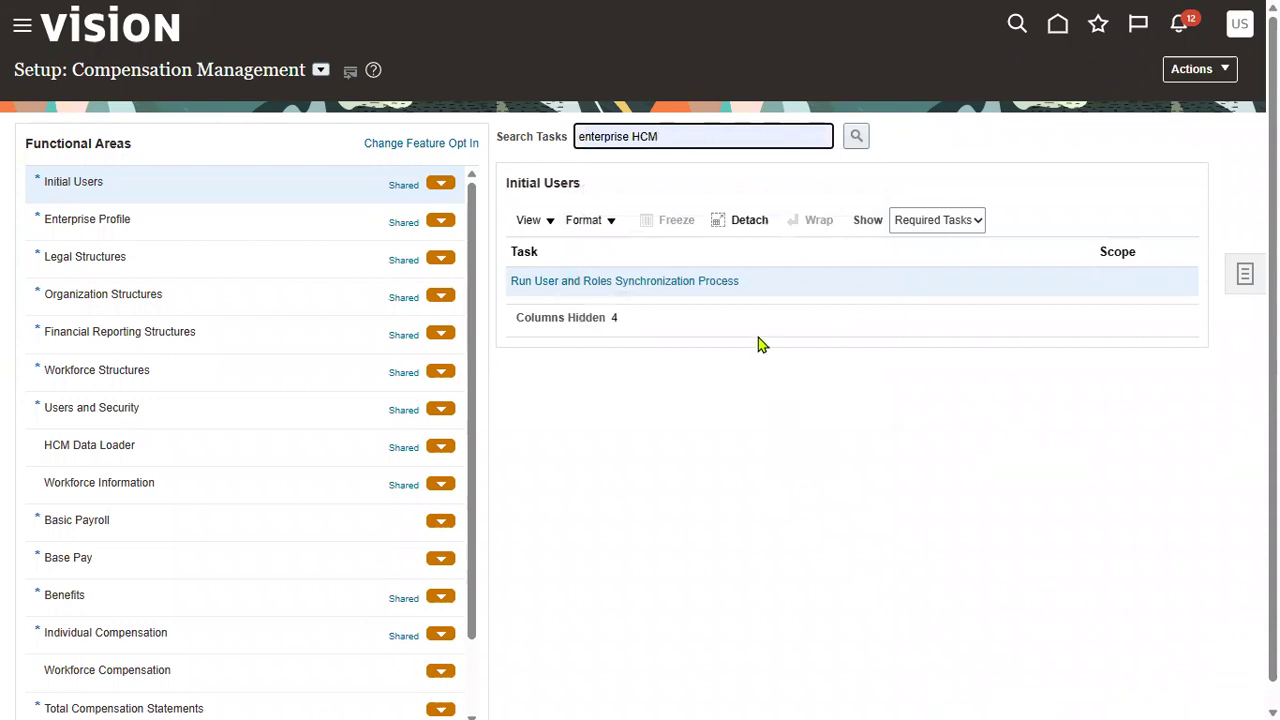
pyautogui.click(858, 140)
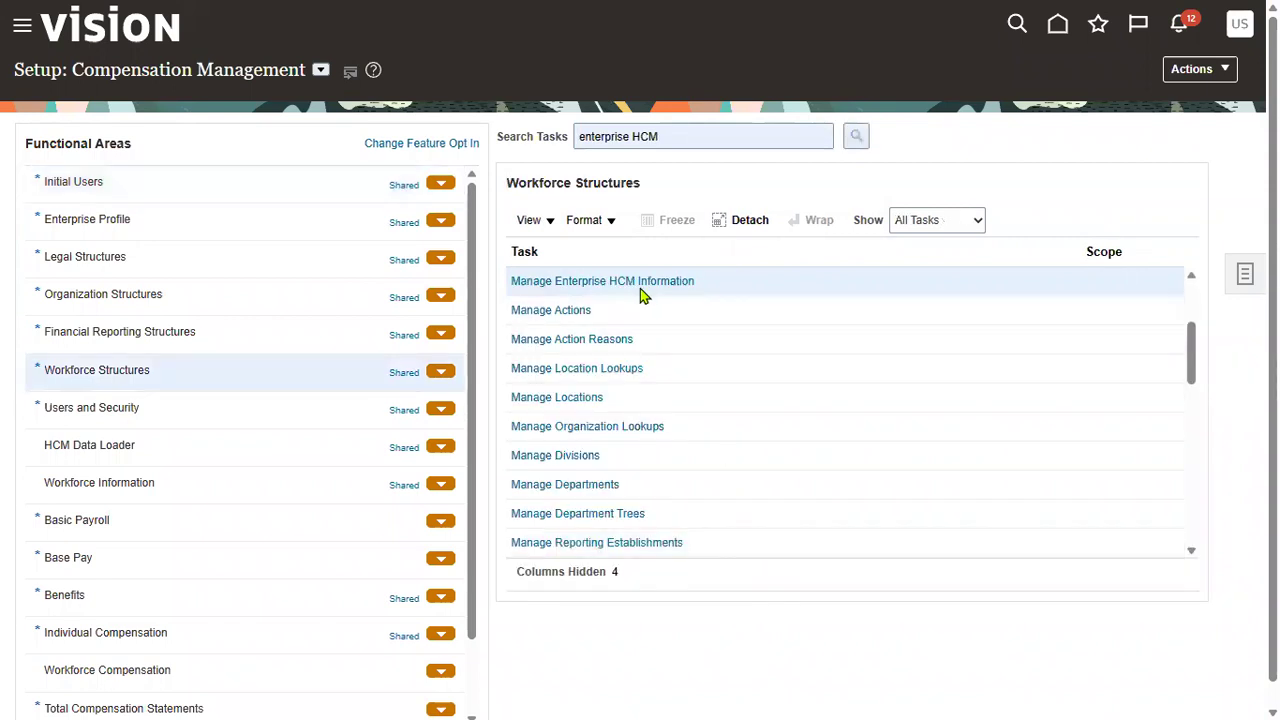
pyautogui.click(640, 284)
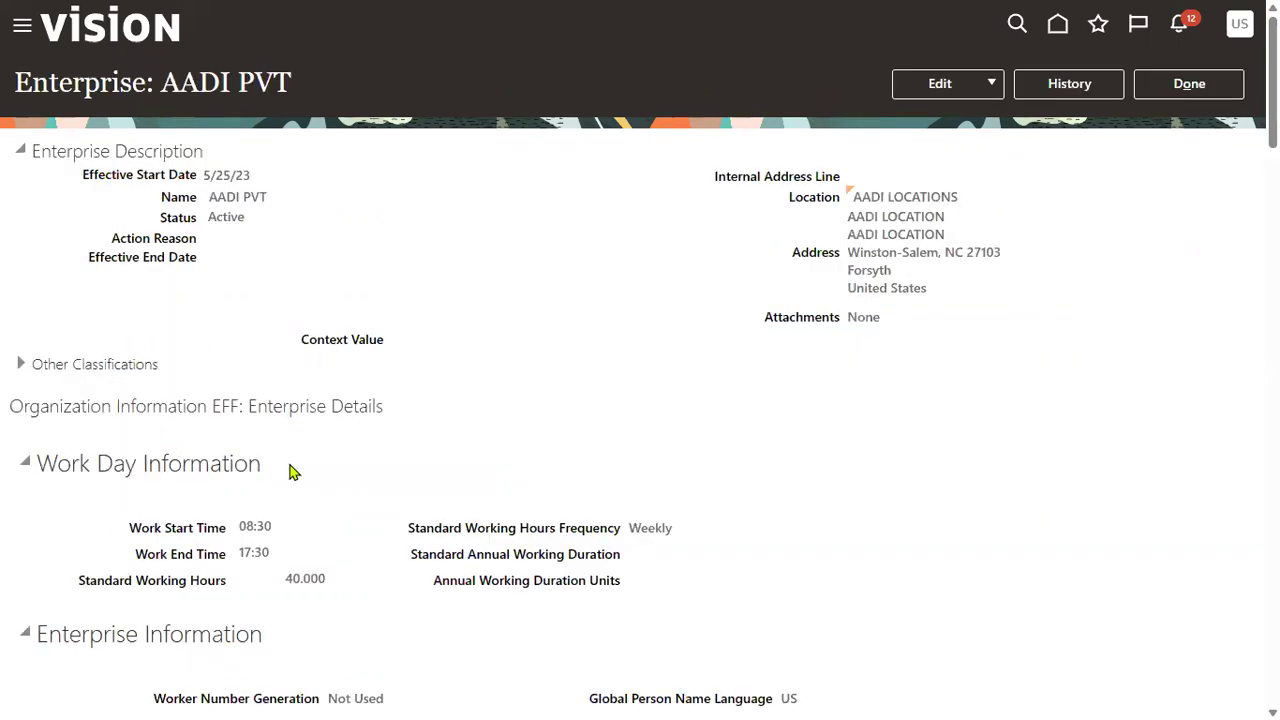
pyautogui.moveTo(38, 462); pyautogui.dragTo(248, 468)
pyautogui.scroll(-2, 336, 494)
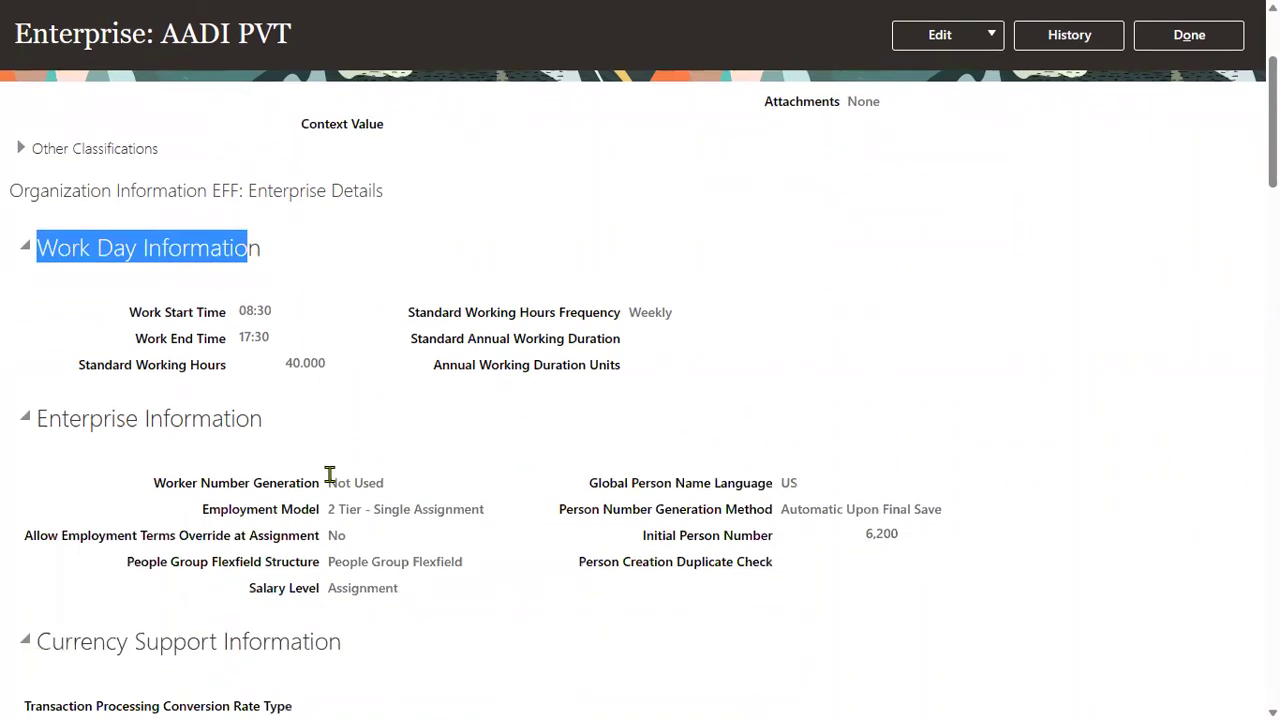
pyautogui.moveTo(180, 491); pyautogui.dragTo(222, 490)
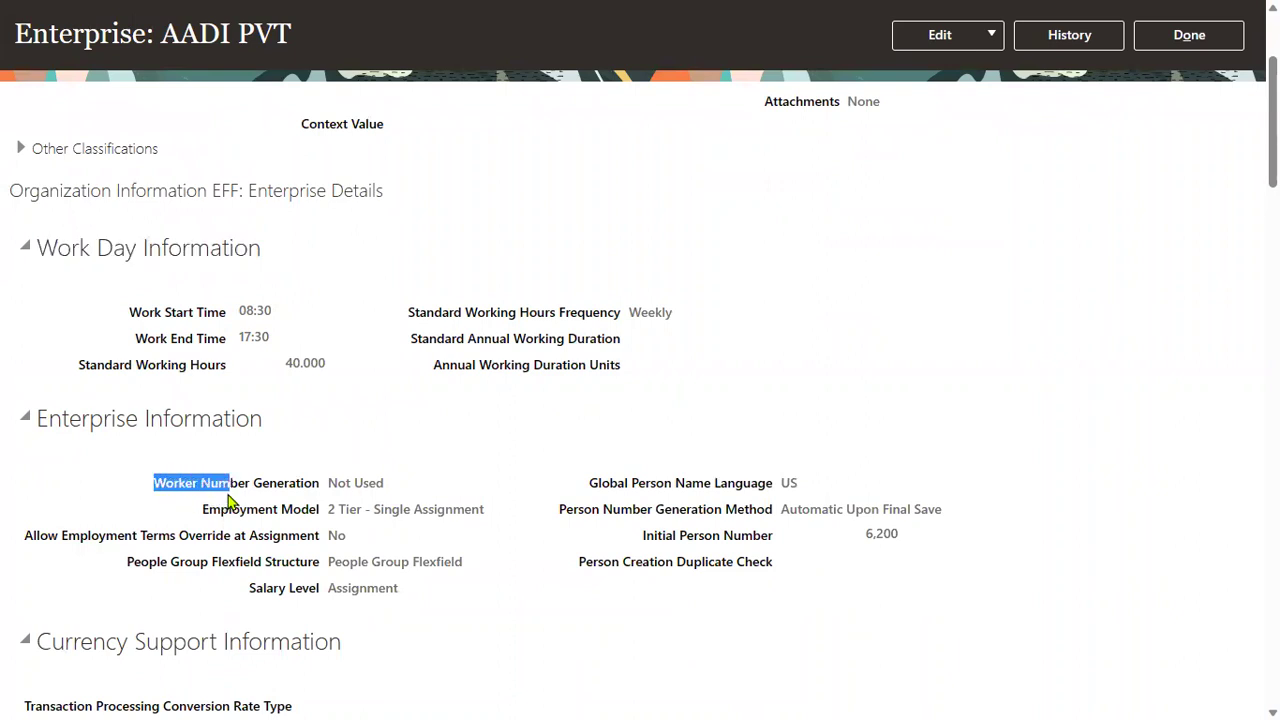
pyautogui.moveTo(560, 511); pyautogui.dragTo(649, 509)
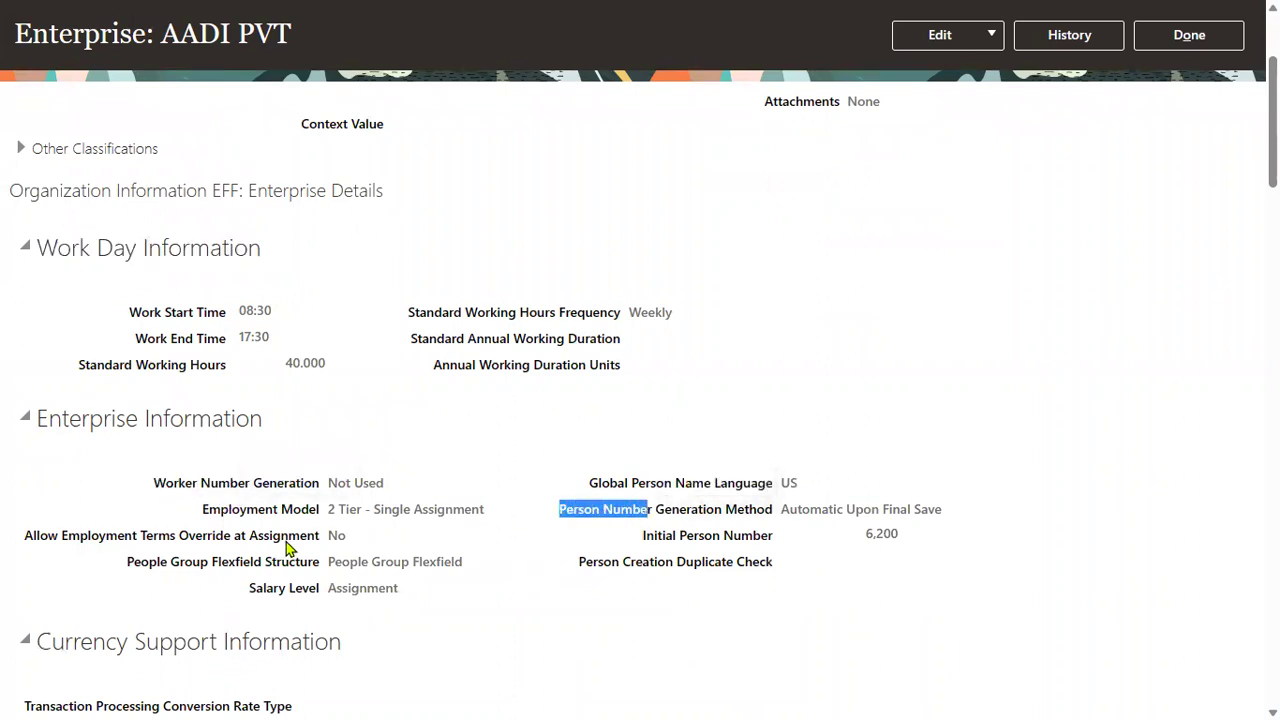
pyautogui.scroll(-2, 283, 540)
pyautogui.moveTo(204, 296); pyautogui.dragTo(352, 305)
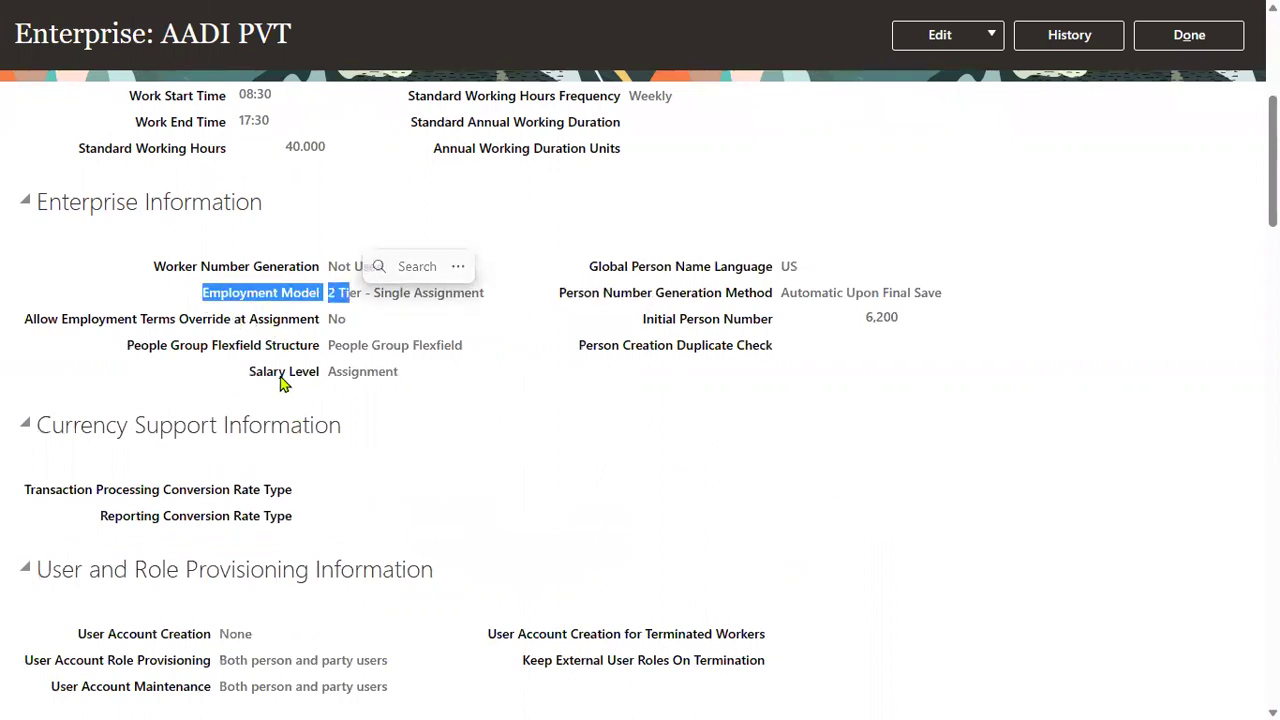
pyautogui.moveTo(249, 375); pyautogui.dragTo(336, 376)
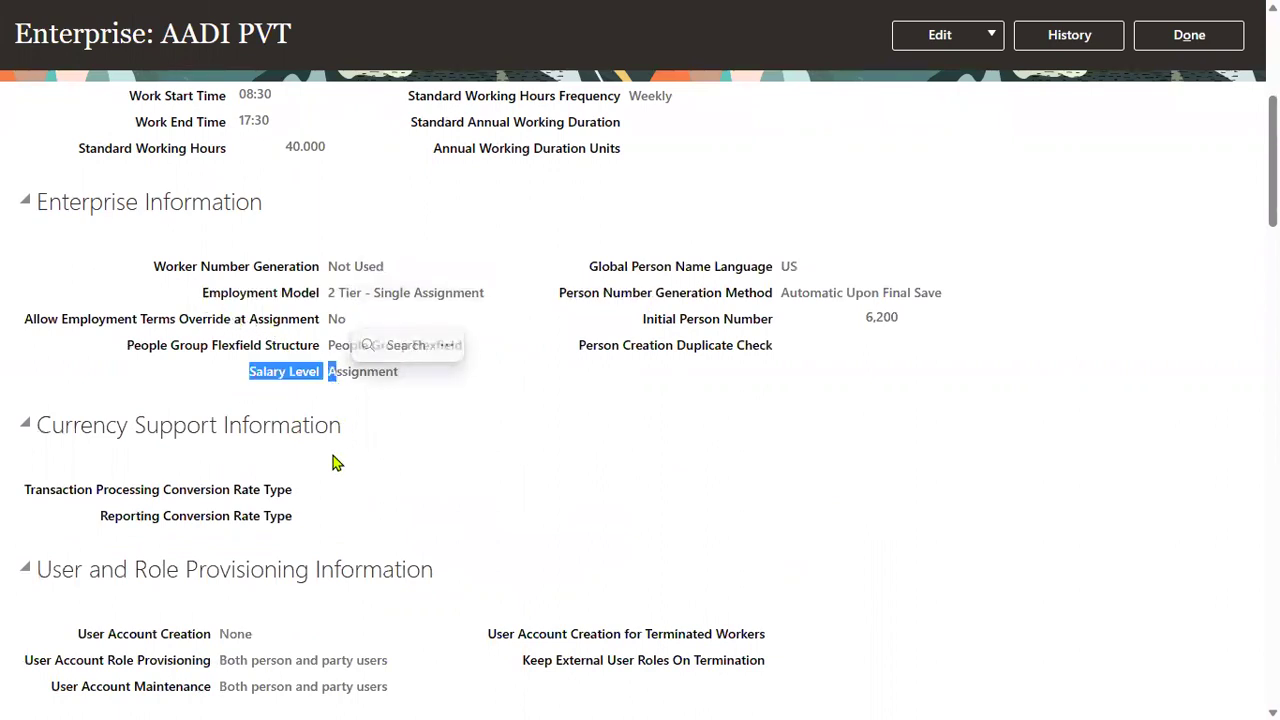
pyautogui.scroll(-1, 294, 411)
pyautogui.scroll(-2, 271, 491)
pyautogui.moveTo(88, 313); pyautogui.dragTo(208, 318)
pyautogui.click(89, 309)
pyautogui.click(105, 322)
pyautogui.click(1058, 309)
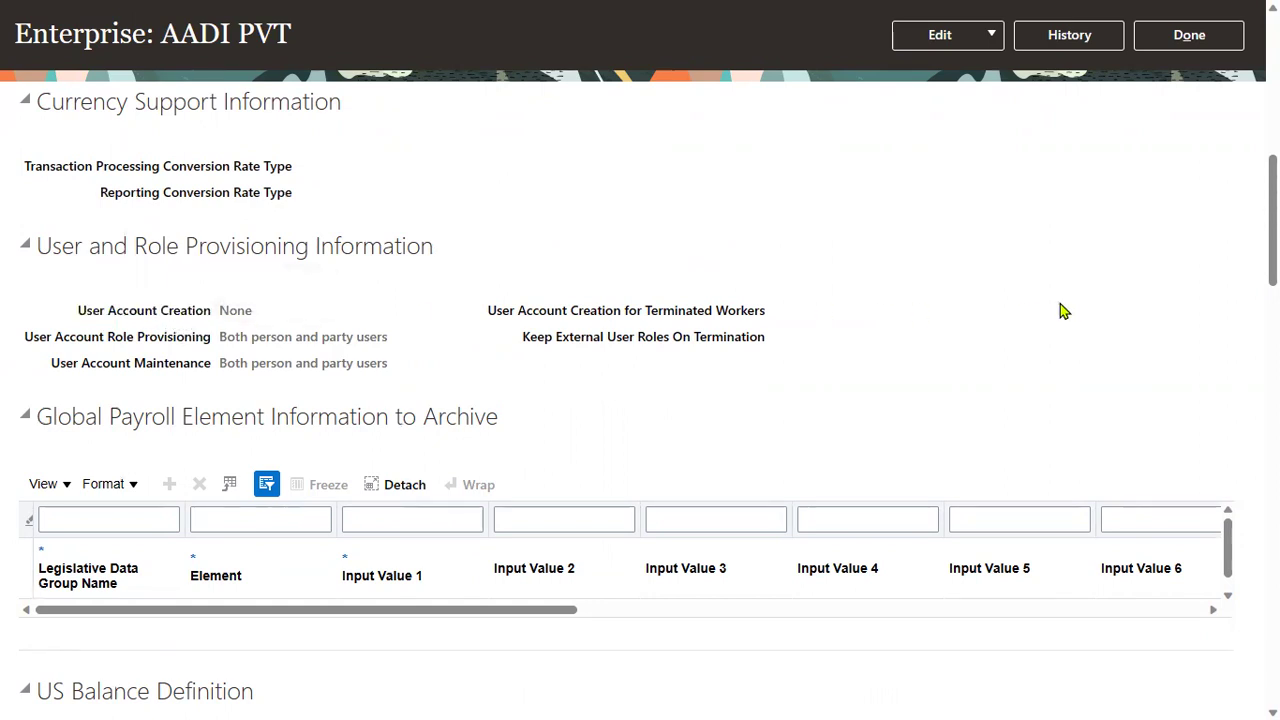
pyautogui.click(992, 38)
# - In correction mode, change User Account Creation from None to 'Both person and party users'
pyautogui.click(967, 97)
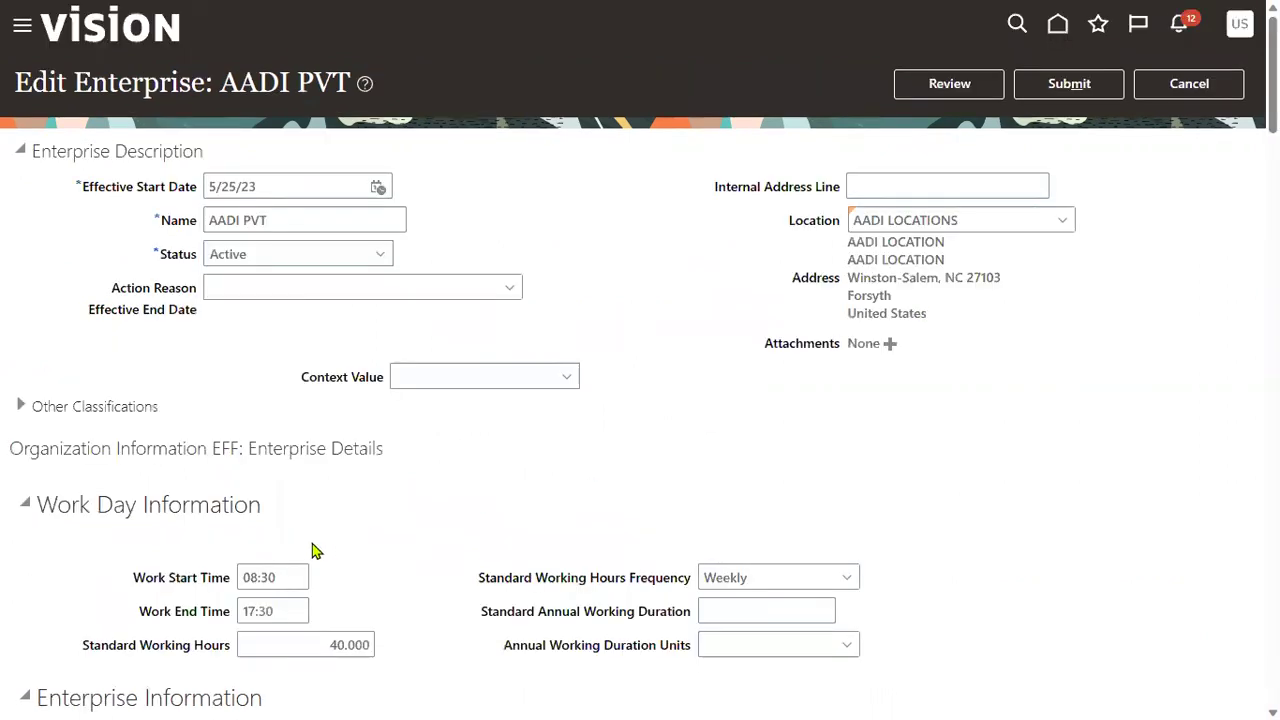
pyautogui.scroll(-4, 320, 510)
pyautogui.scroll(-5, 326, 475)
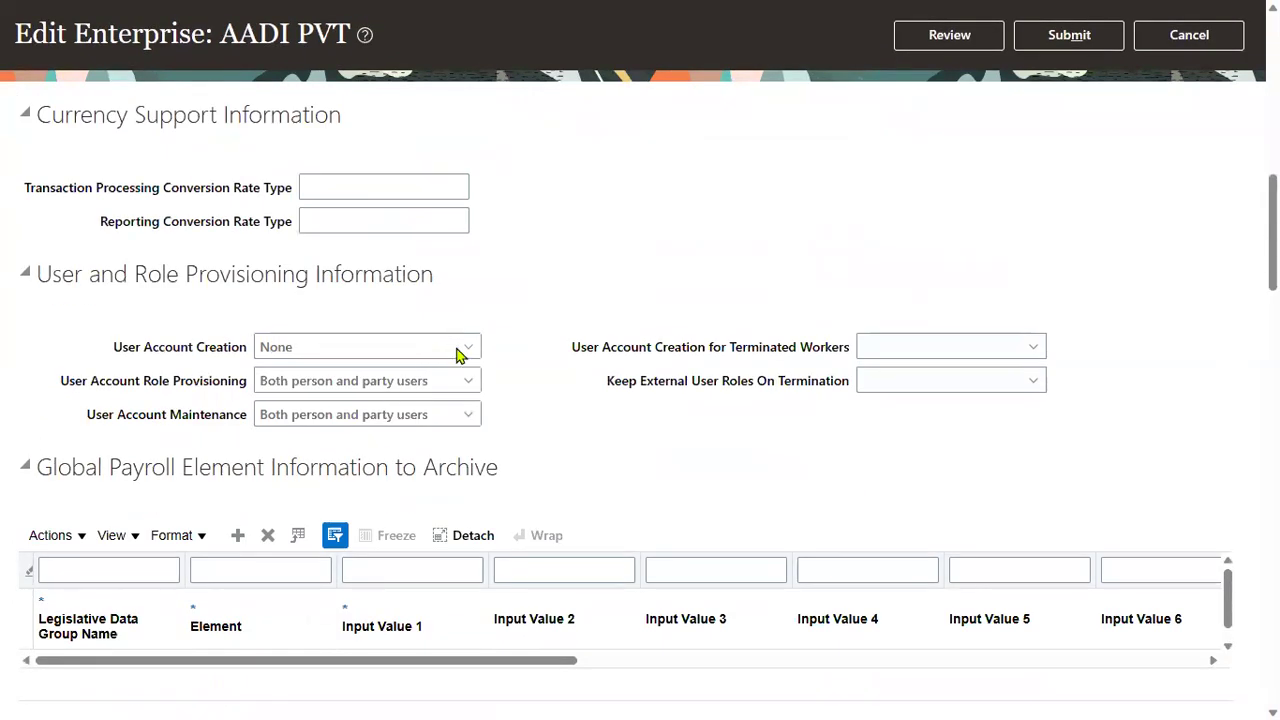
pyautogui.click(470, 346)
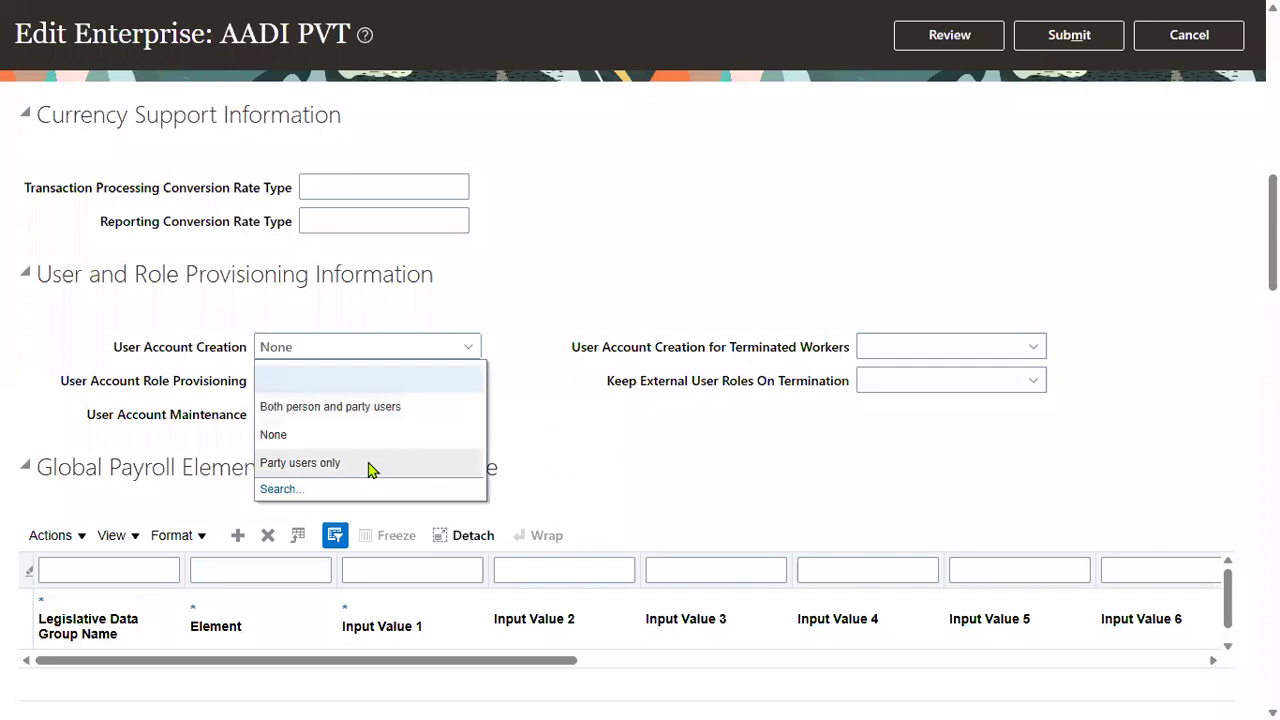
pyautogui.click(395, 407)
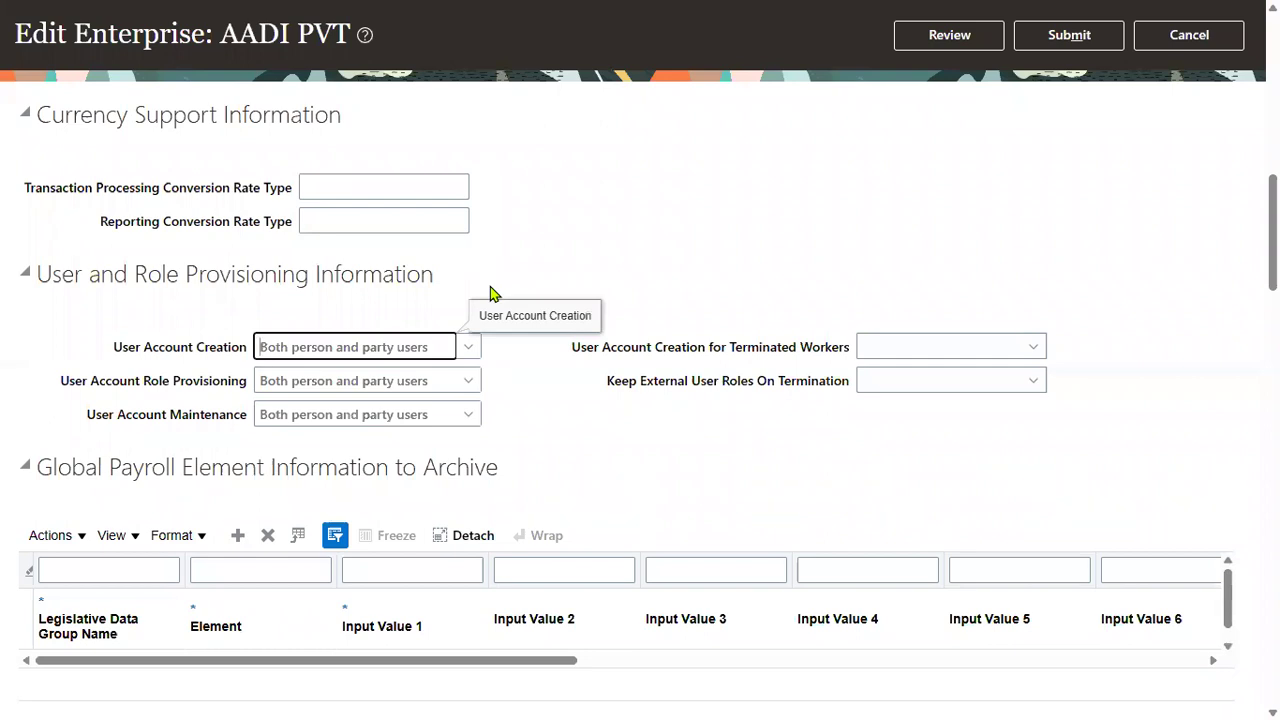
pyautogui.click(610, 474)
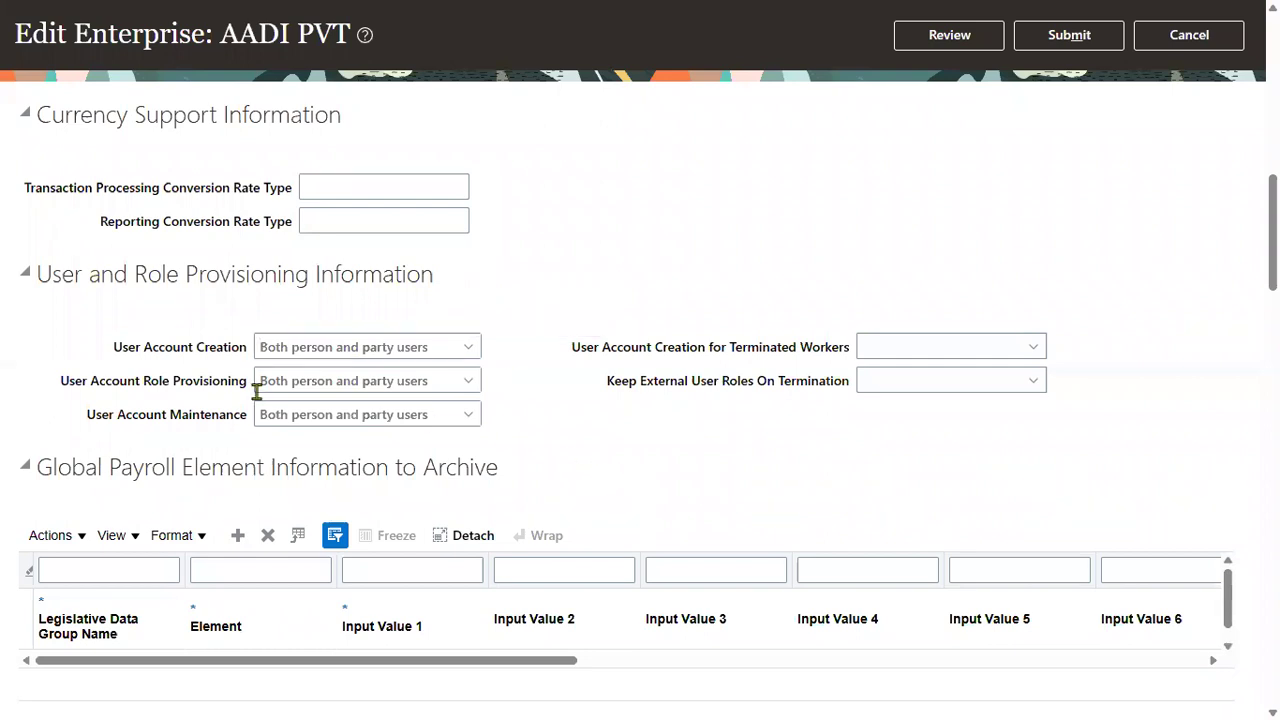
pyautogui.moveTo(110, 348); pyautogui.dragTo(220, 348)
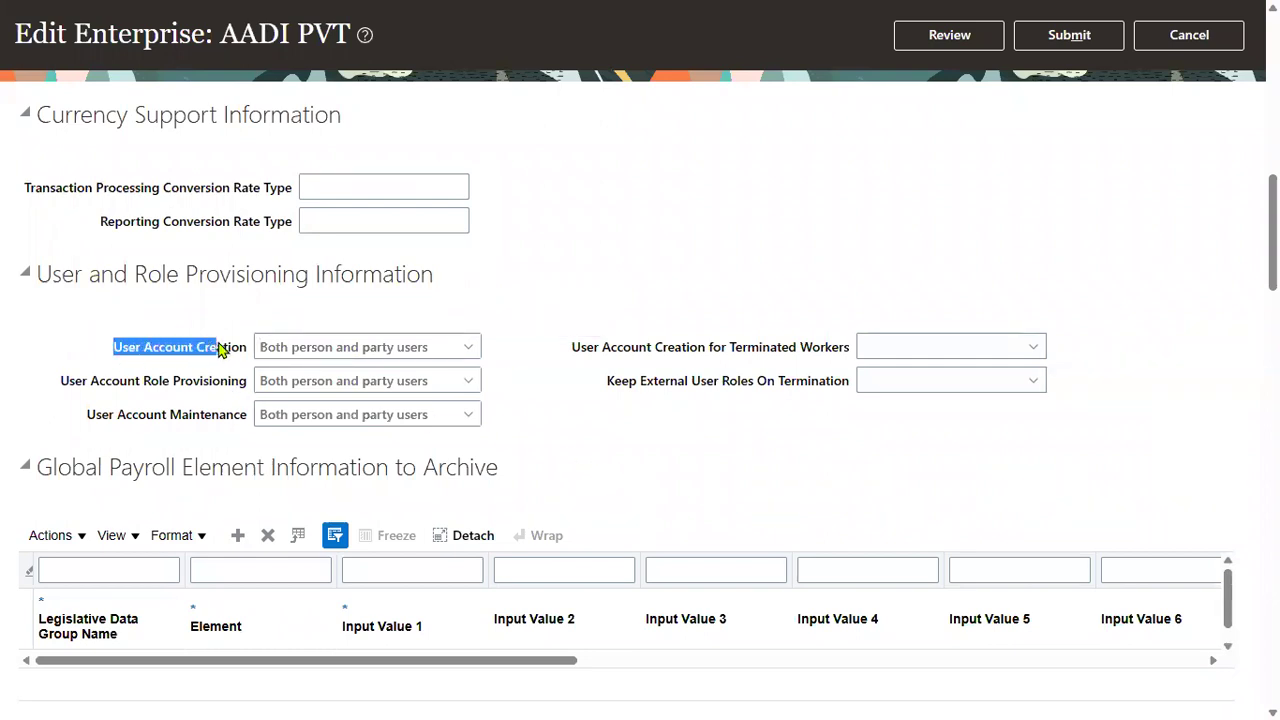
pyautogui.moveTo(56, 386); pyautogui.dragTo(188, 391)
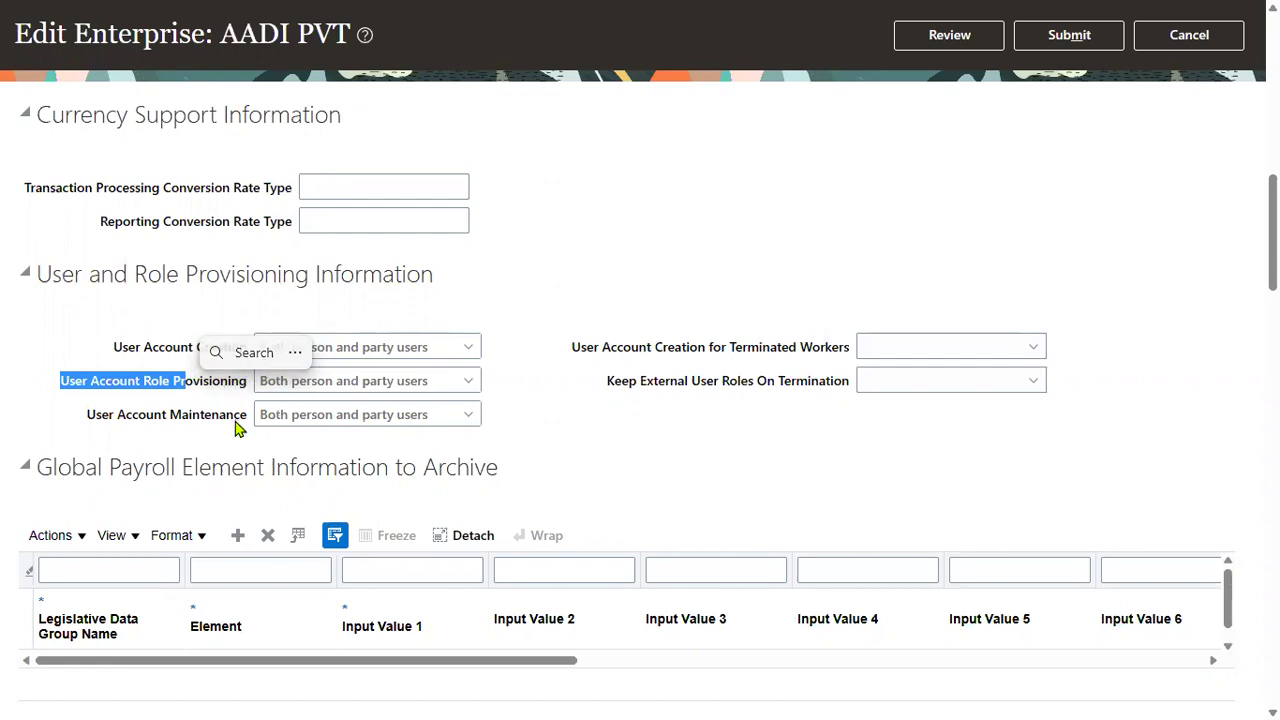
pyautogui.click(690, 462)
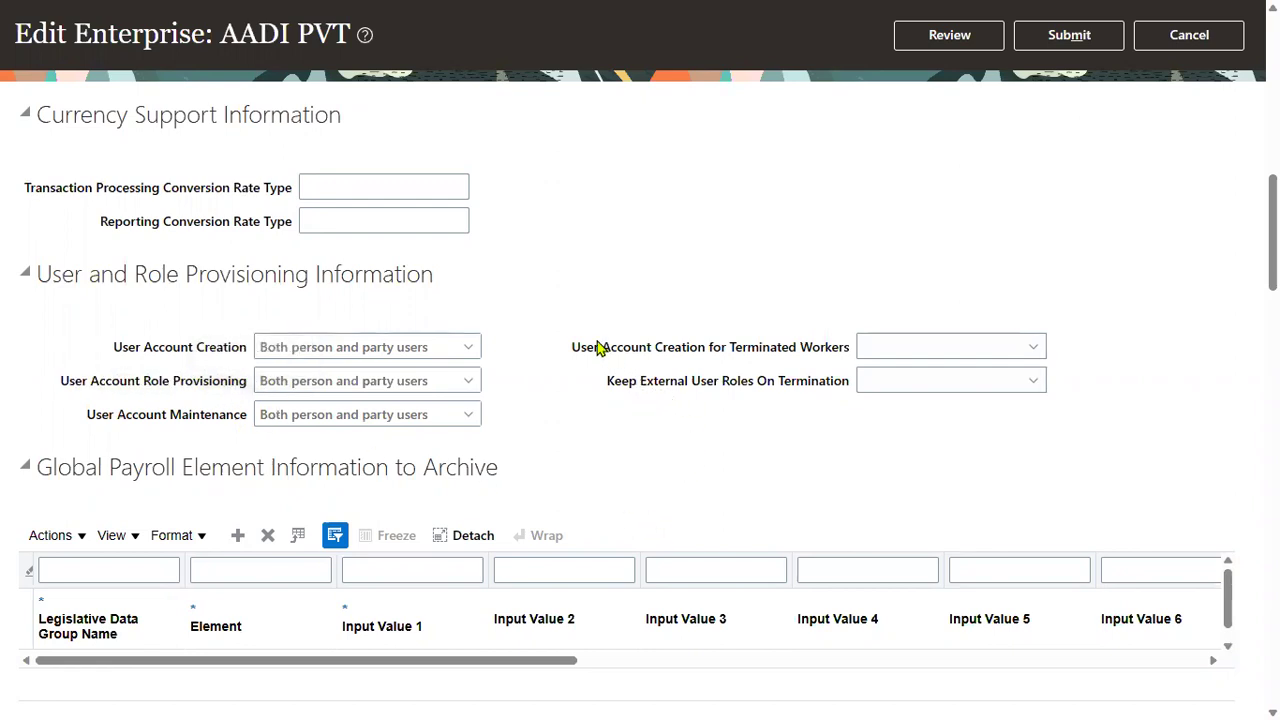
pyautogui.moveTo(574, 349); pyautogui.dragTo(654, 360)
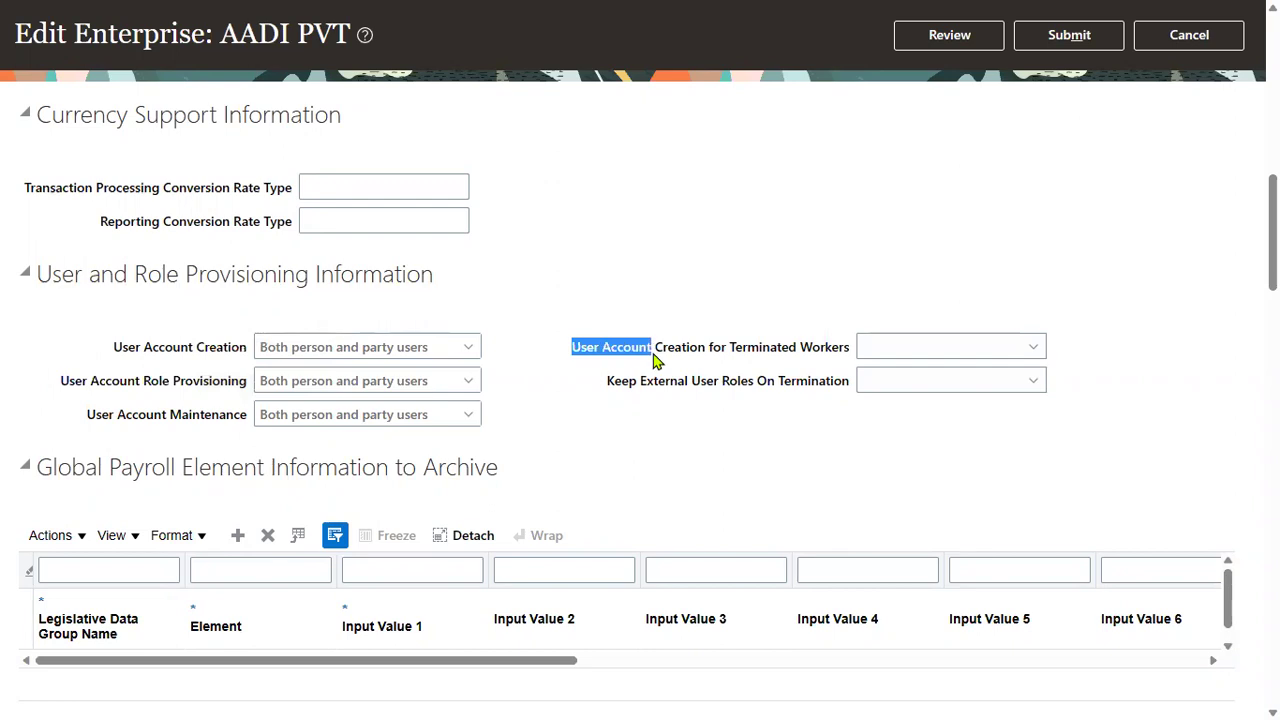
pyautogui.moveTo(732, 350); pyautogui.dragTo(845, 362)
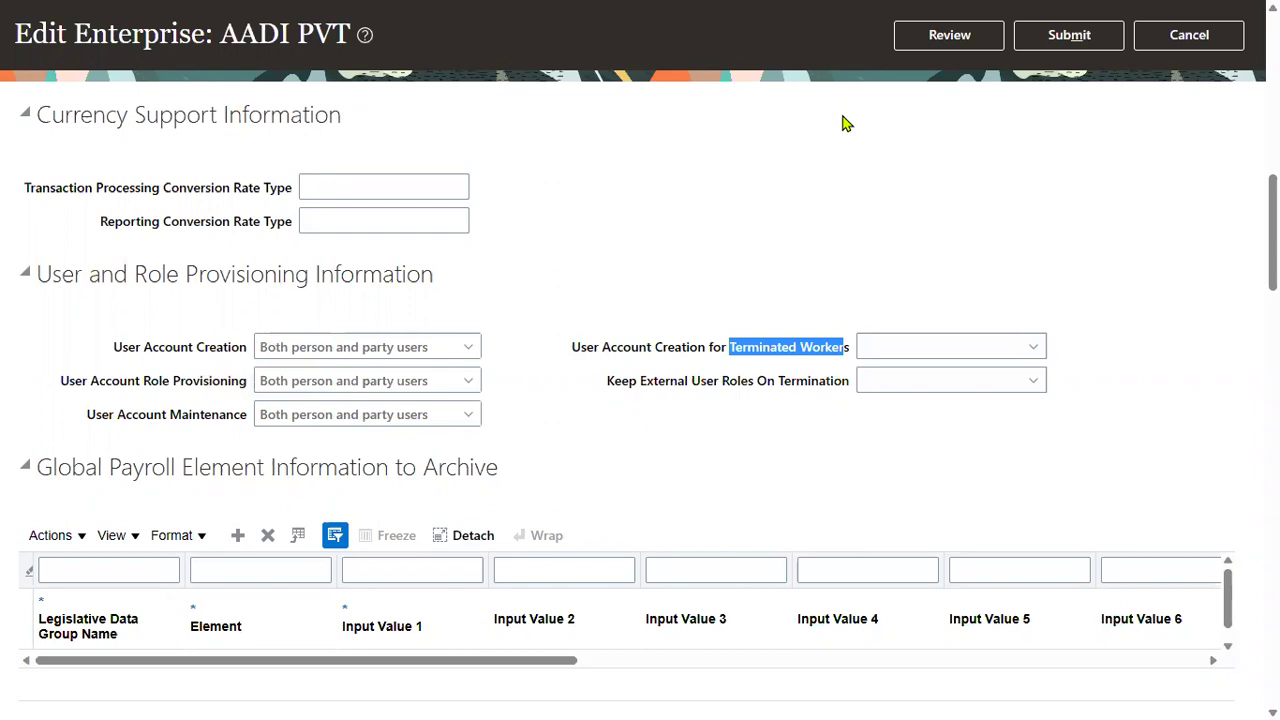
pyautogui.click(1033, 350)
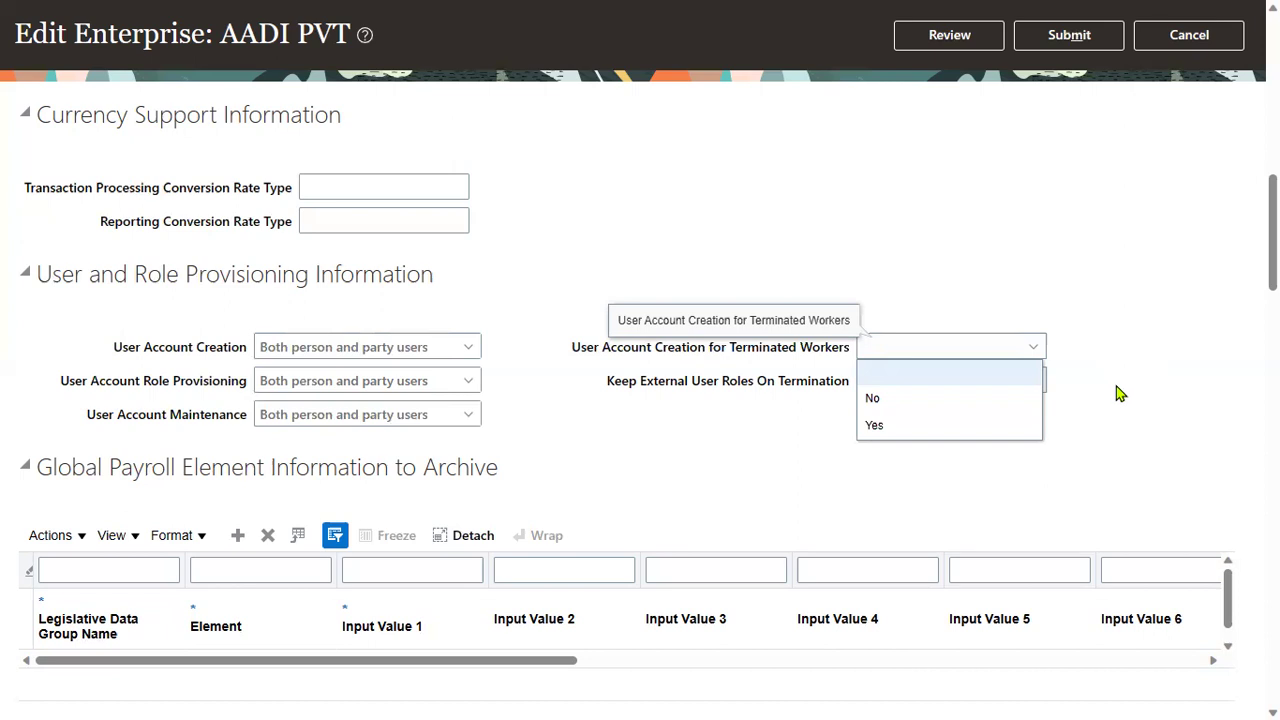
pyautogui.click(686, 433)
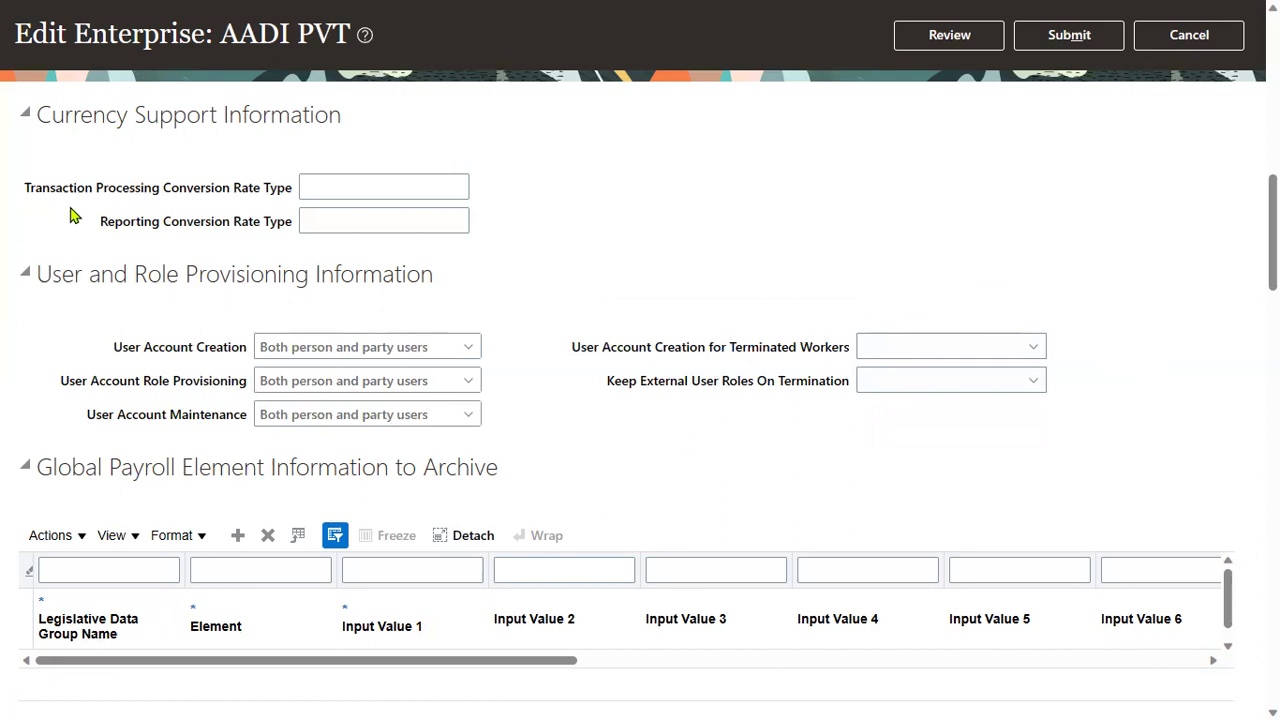
# - Review the corrected AADI PVT enterprise, submit it, confirm the warning, and acknowledge submission
pyautogui.click(971, 37)
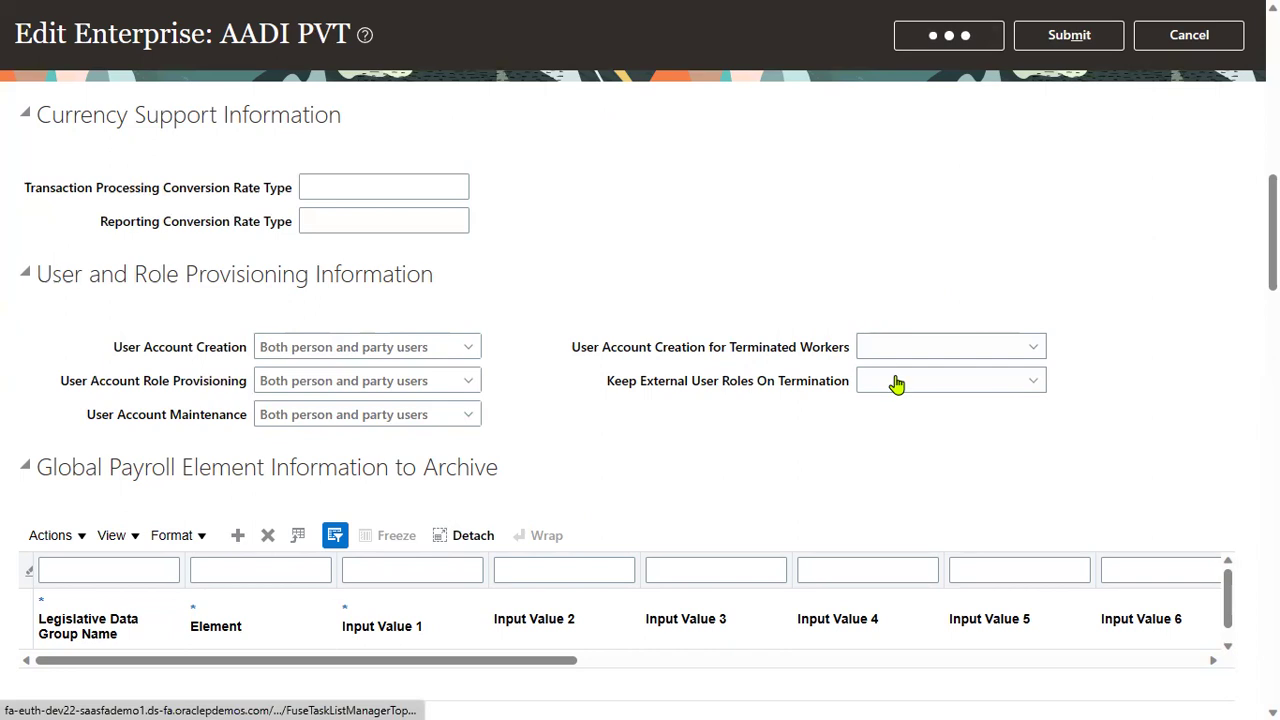
pyautogui.scroll(-5, 519, 515)
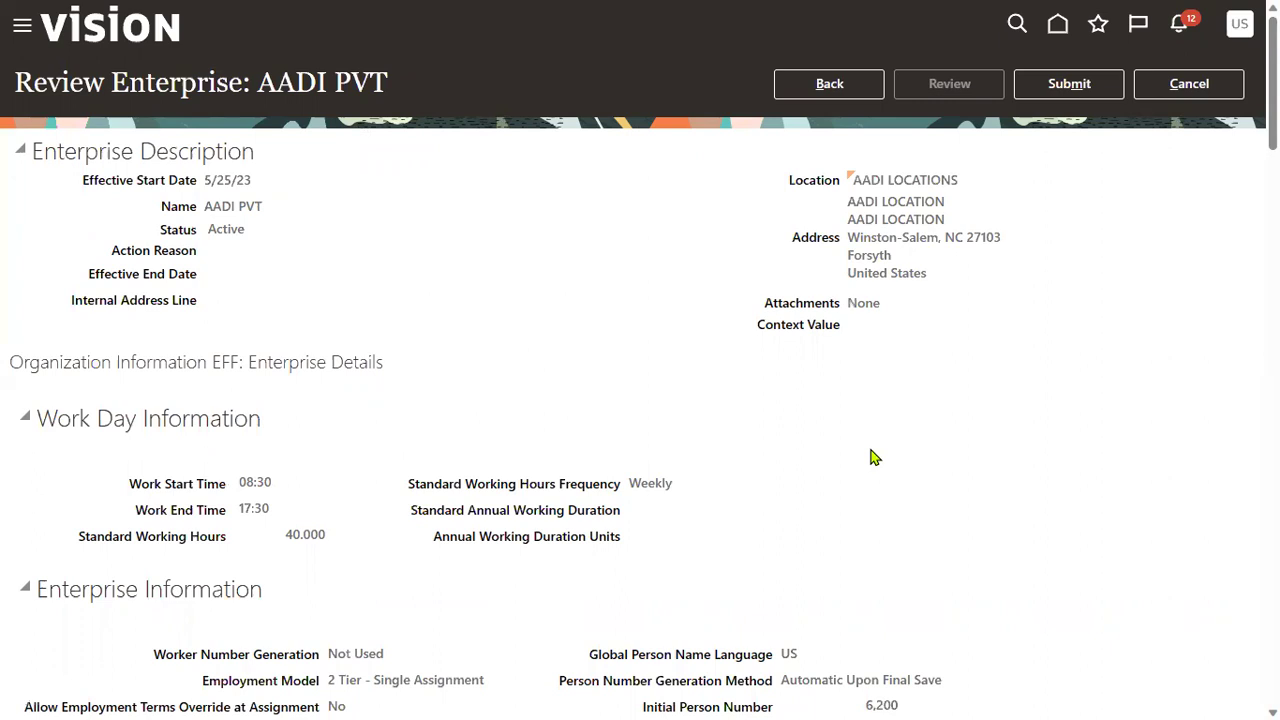
pyautogui.click(1068, 84)
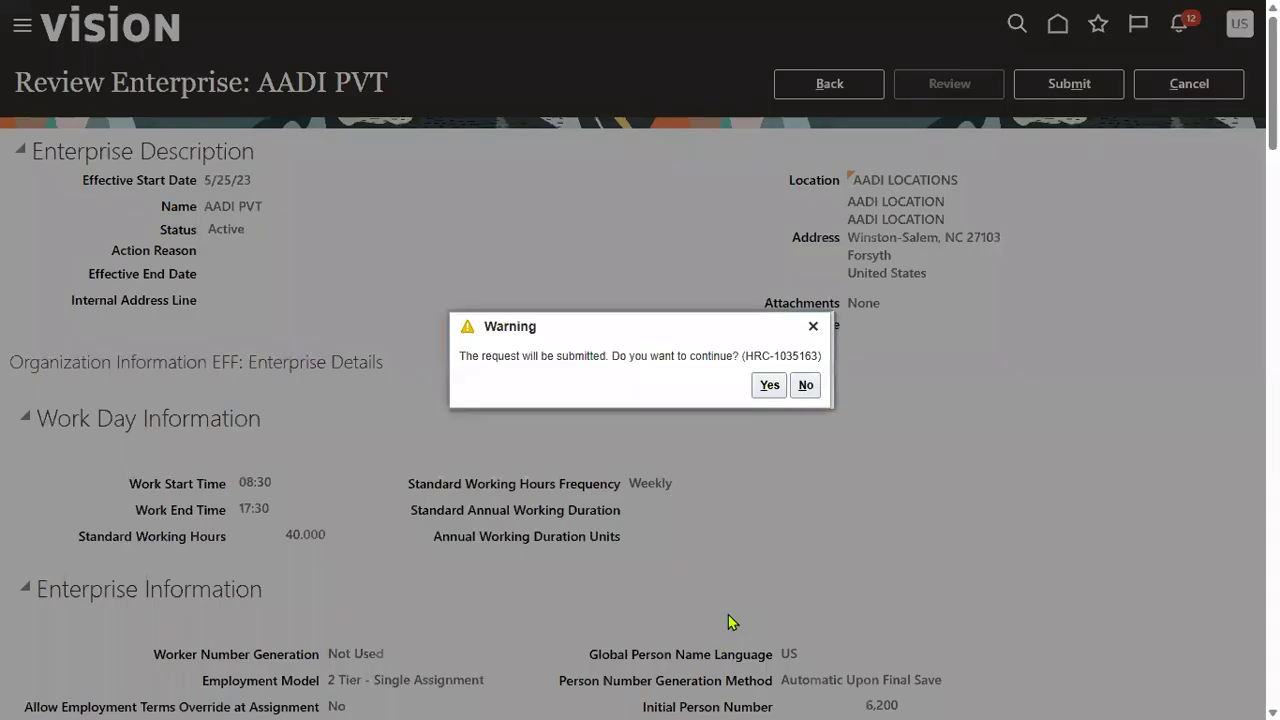
pyautogui.click(762, 385)
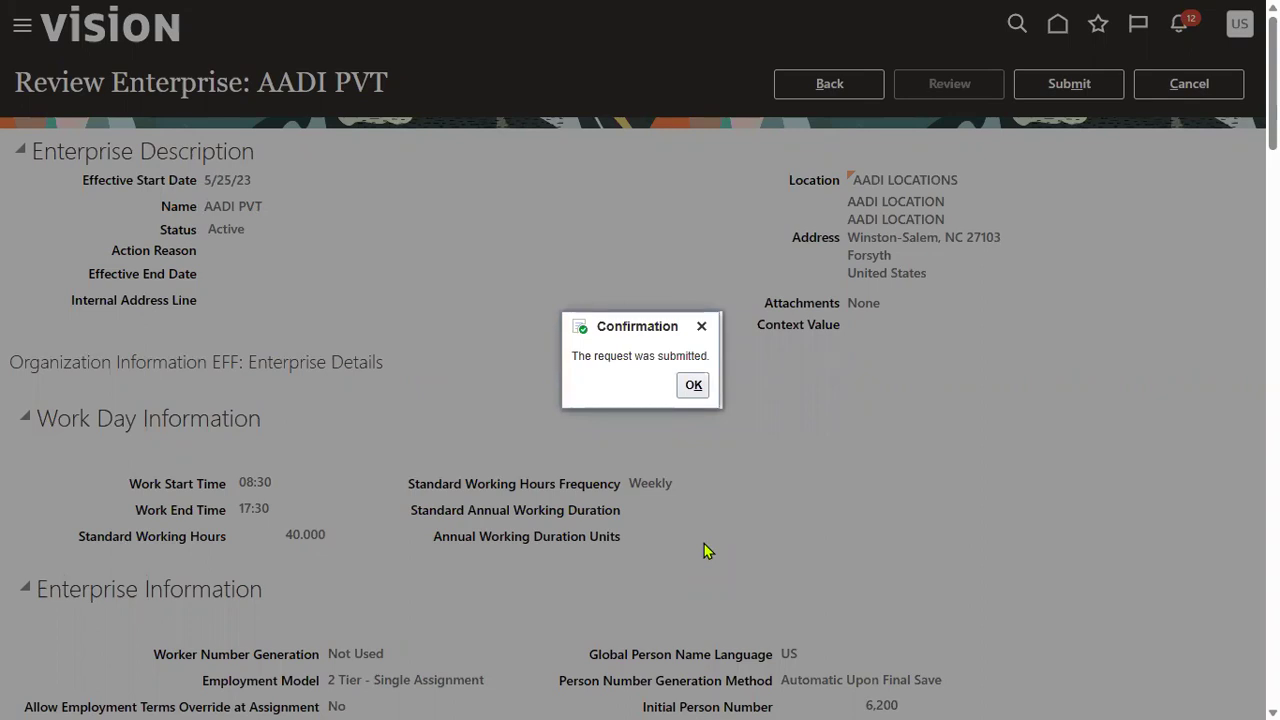
pyautogui.click(689, 389)
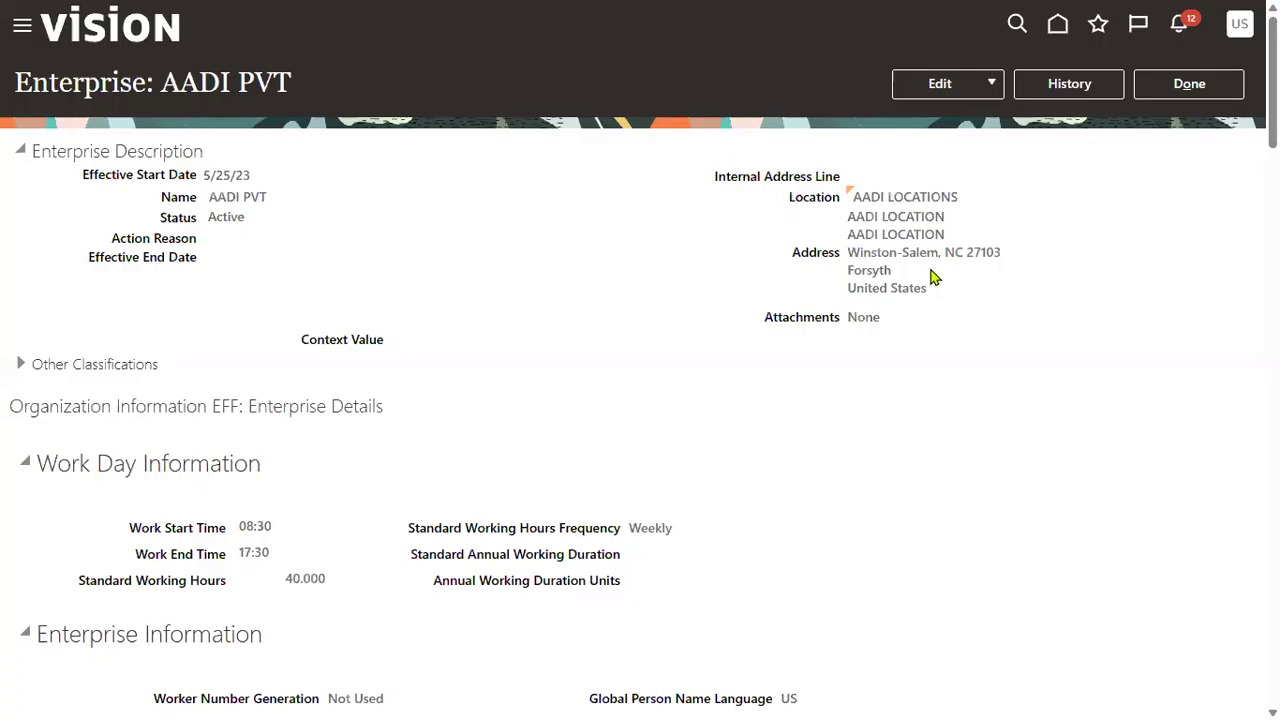
# - Close the Enterprise: AADI PVT page with Done
pyautogui.click(1195, 93)
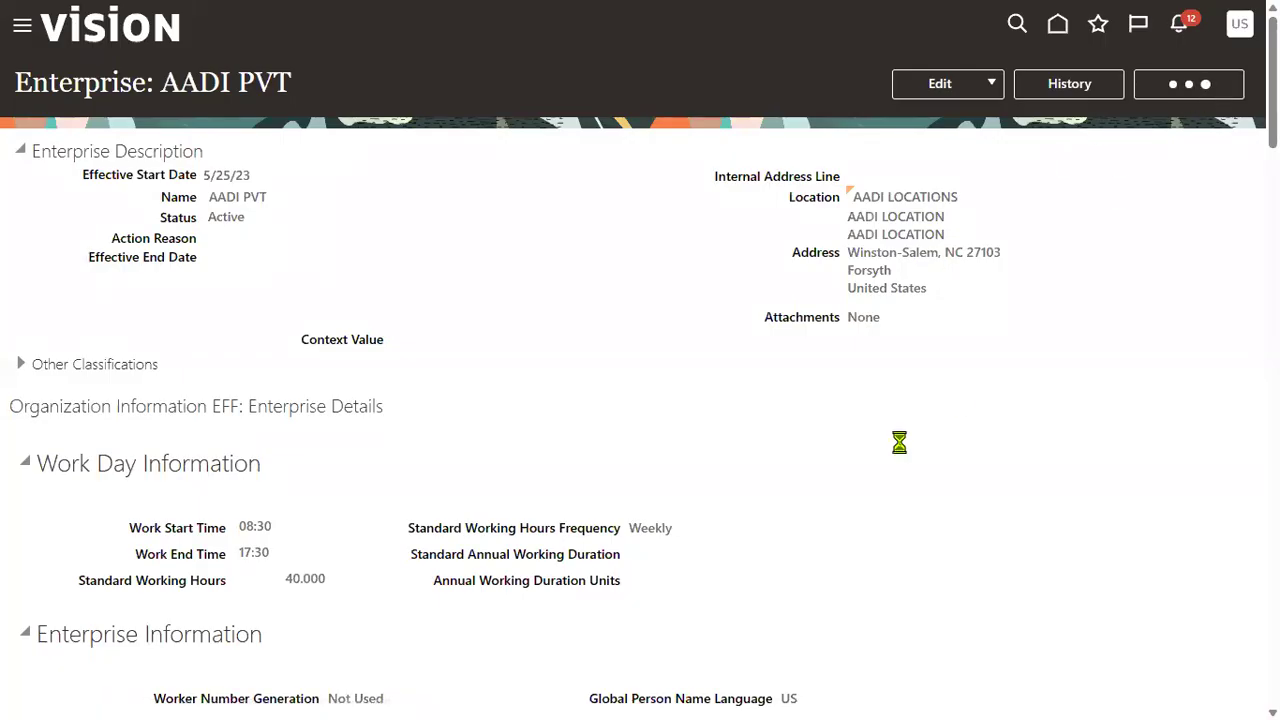